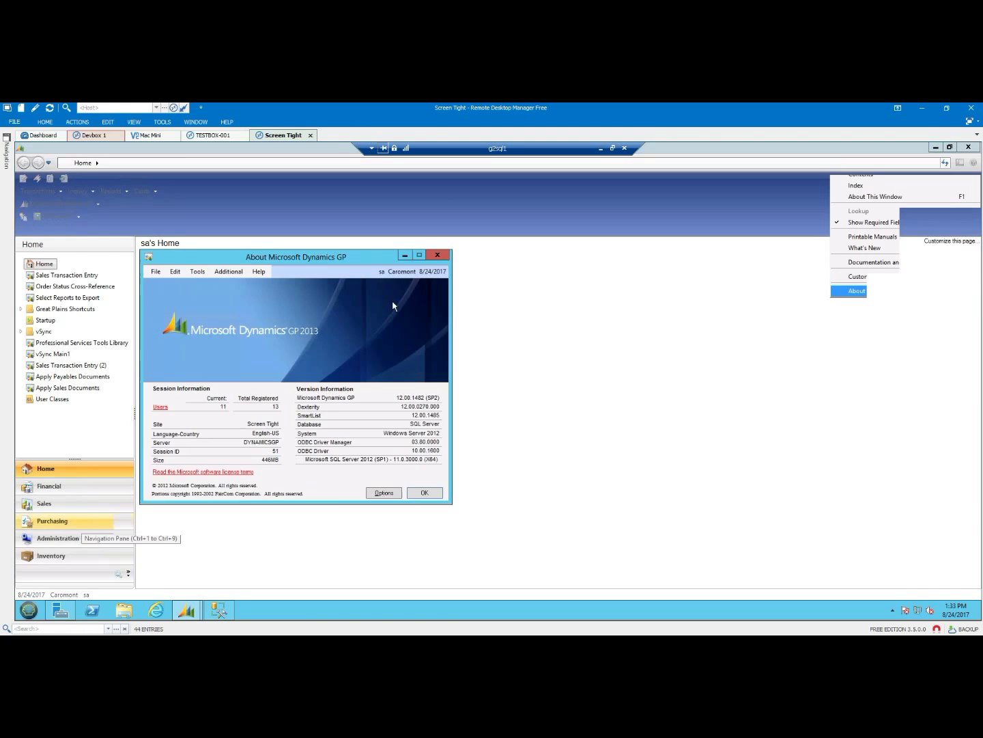
Check the installed version of the Caramont MX Tax Reporting add-on, and dismiss the version message
{"action": "left_click", "coordinate": [235, 274]}
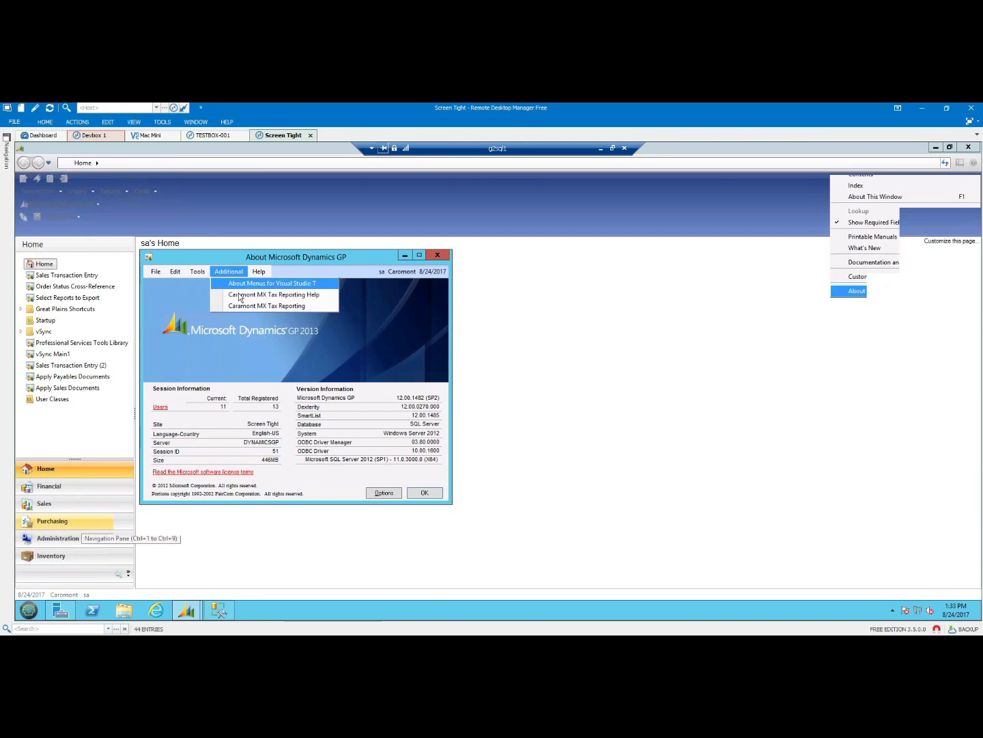
{"action": "left_click", "coordinate": [295, 306]}
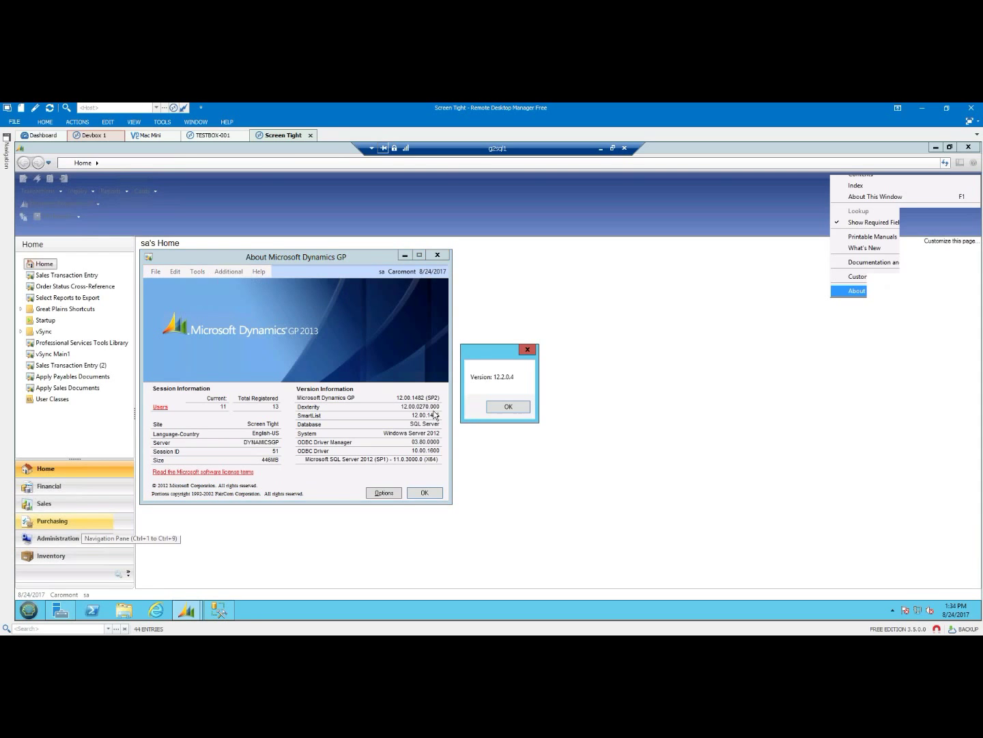
{"action": "left_click", "coordinate": [509, 408]}
Open the Caramont MX Tax Reporting export window and place it beside the About window
{"action": "left_click", "coordinate": [226, 272]}
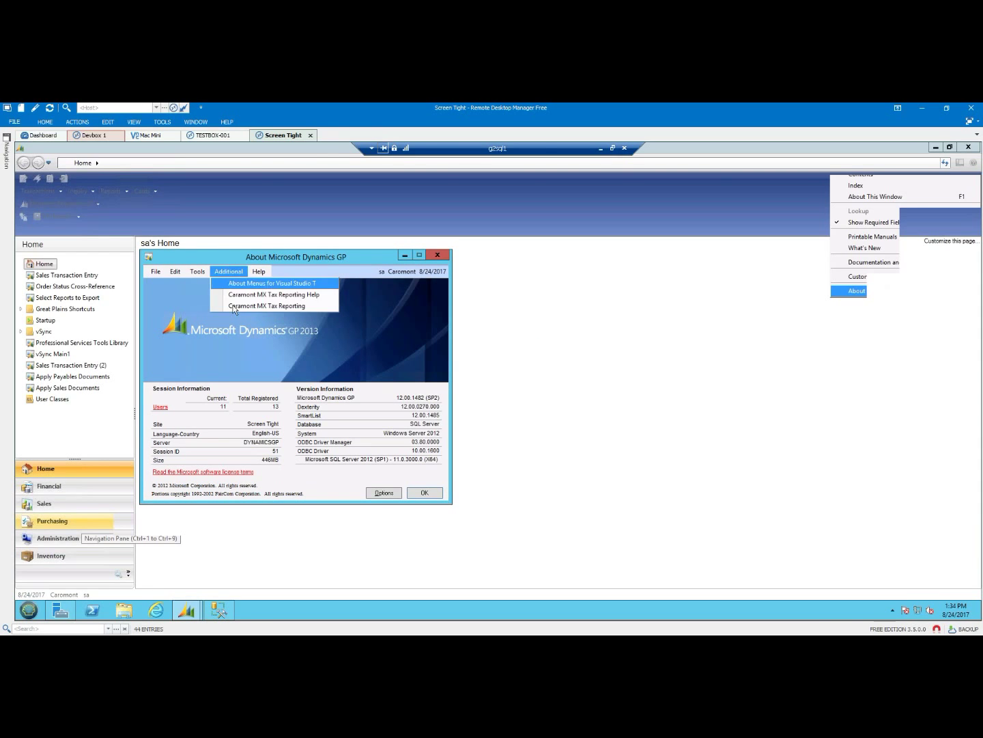
{"action": "left_click", "coordinate": [302, 307]}
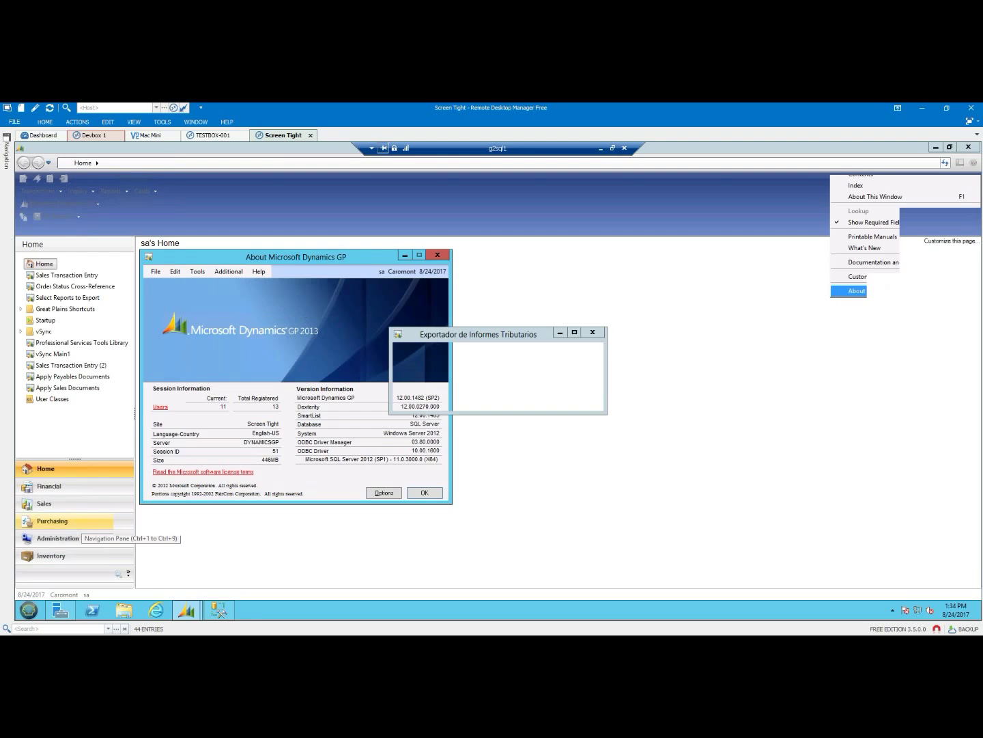
{"action": "left_click_drag", "start_coordinate": [526, 341], "coordinate": [627, 262]}
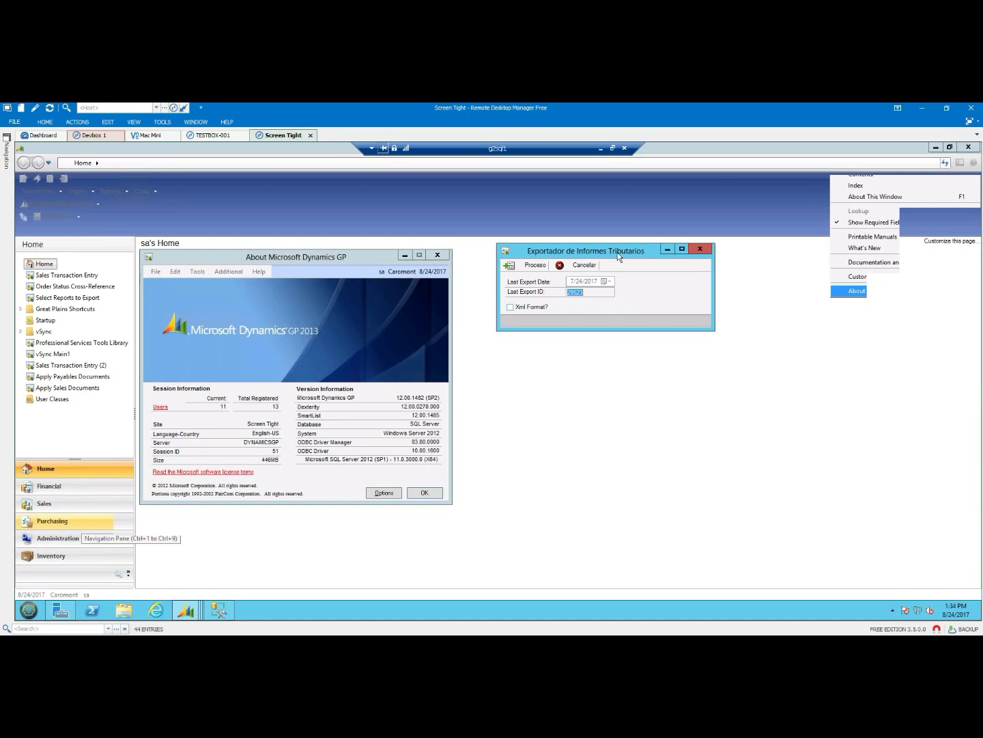
{"action": "left_click", "coordinate": [534, 267]}
Switch to SQL Server Management Studio, query all MXTaxReportingProcessingLog rows without the where clause, and examine the last row's JeDexRowID
{"action": "left_click", "coordinate": [218, 610]}
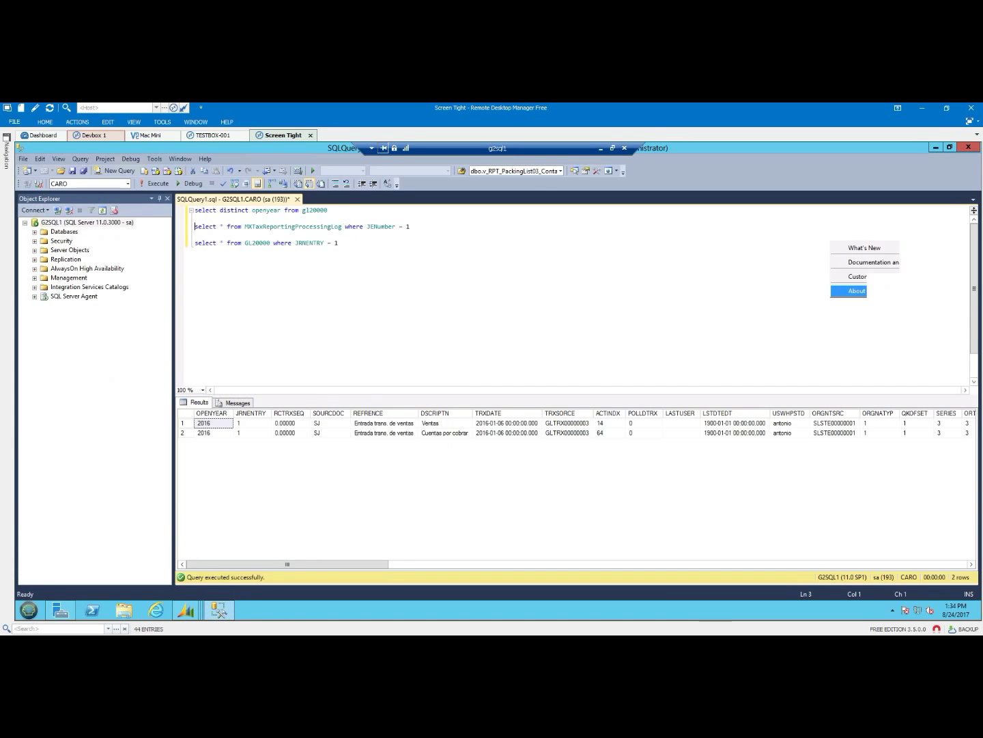
{"action": "left_click_drag", "start_coordinate": [342, 226], "coordinate": [195, 218]}
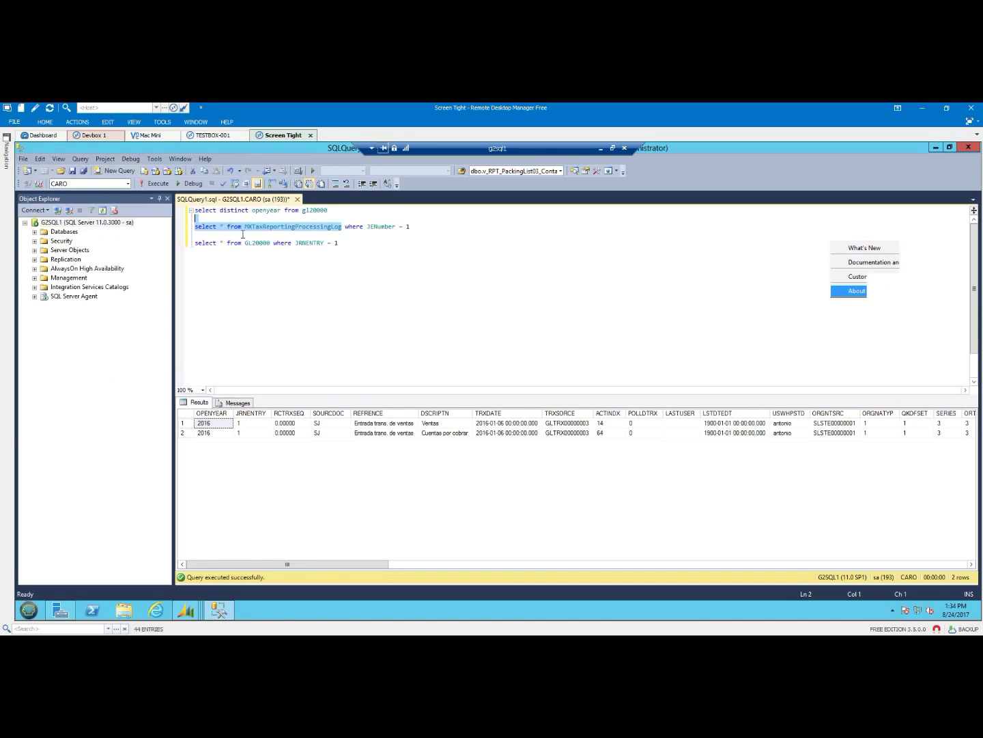
{"action": "left_click", "coordinate": [159, 184]}
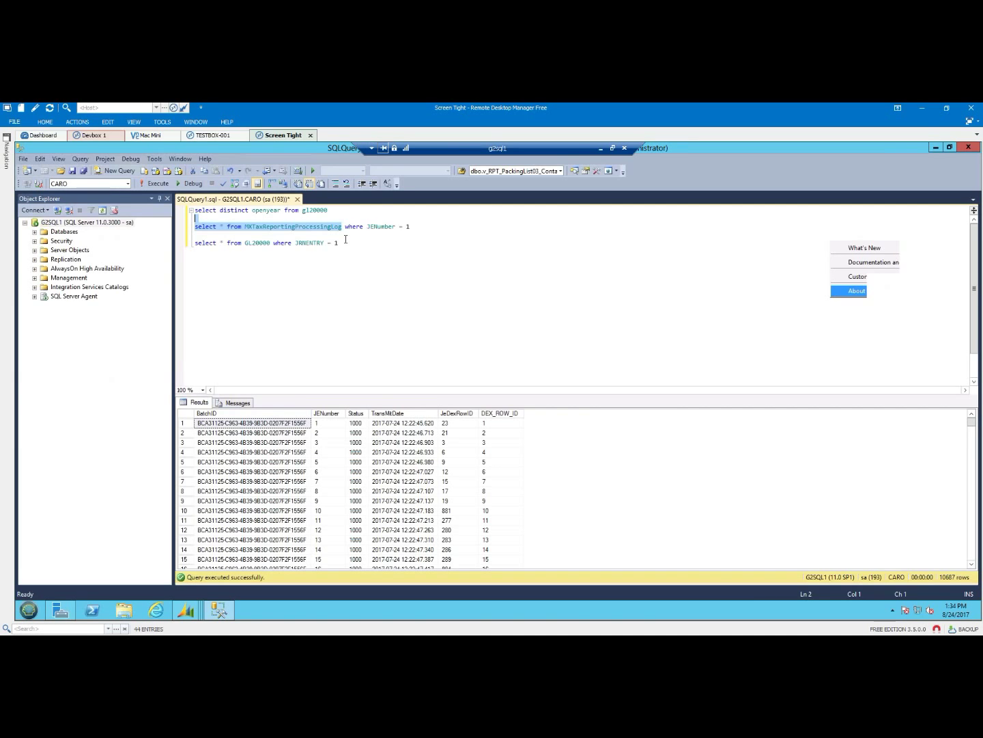
{"action": "left_click", "coordinate": [464, 413]}
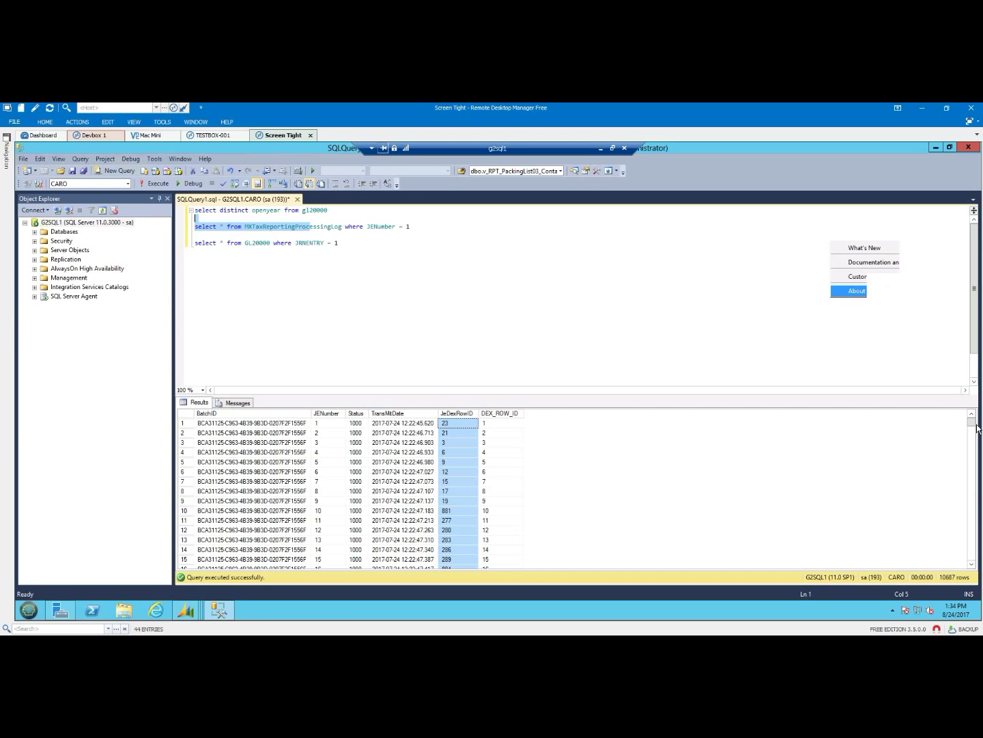
{"action": "left_click_drag", "start_coordinate": [971, 424], "coordinate": [954, 575]}
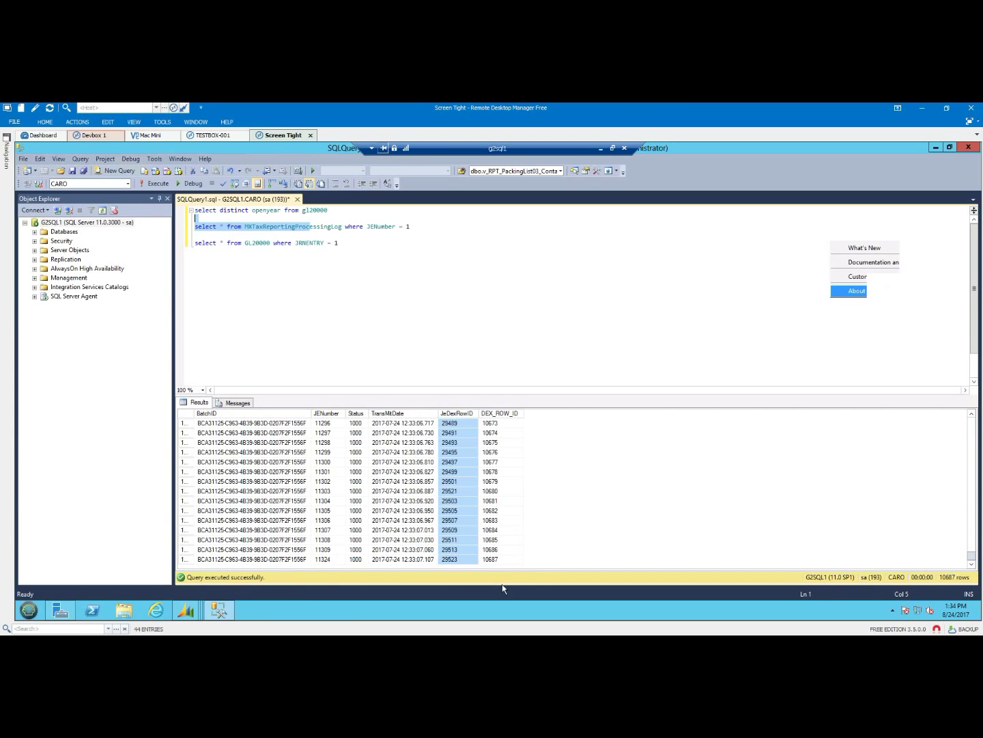
{"action": "left_click", "coordinate": [462, 563]}
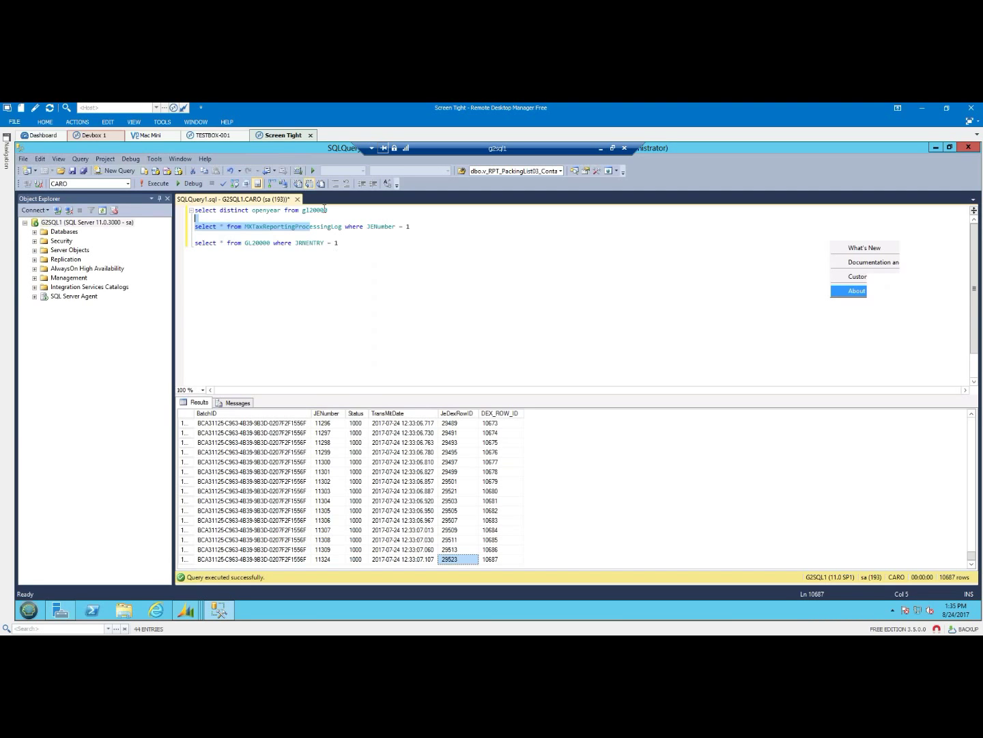
Run only the query "select distinct openyear from gl20000" and examine the open years
{"action": "left_click_drag", "start_coordinate": [335, 213], "coordinate": [191, 211]}
{"action": "left_click", "coordinate": [158, 183]}
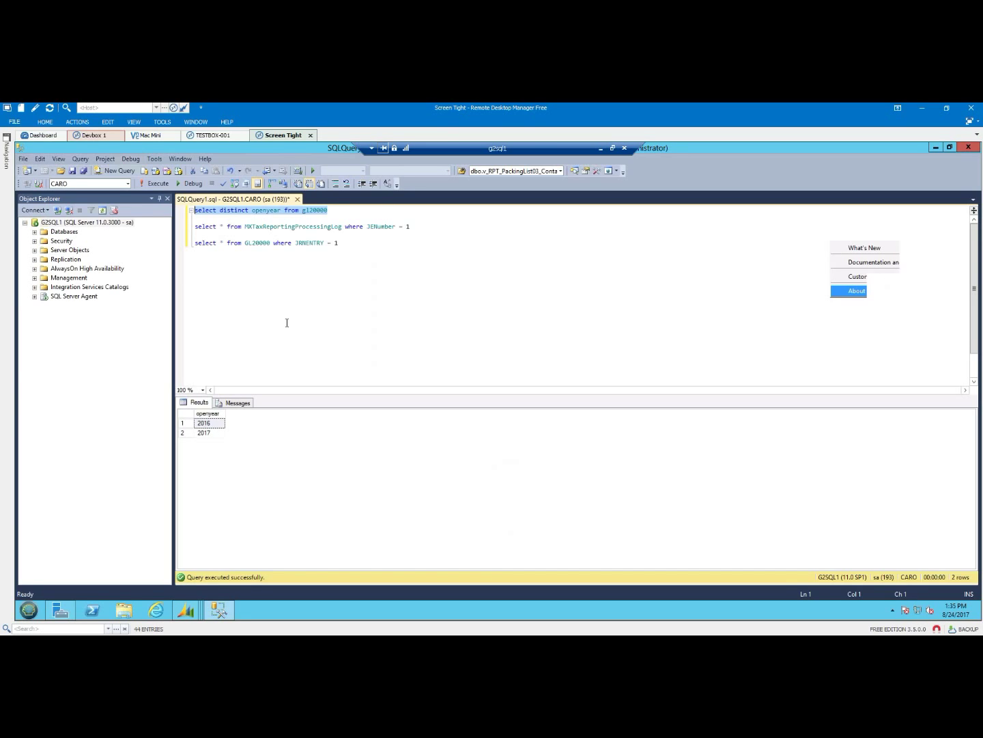
{"action": "left_click", "coordinate": [210, 424]}
{"action": "left_click", "coordinate": [211, 434]}
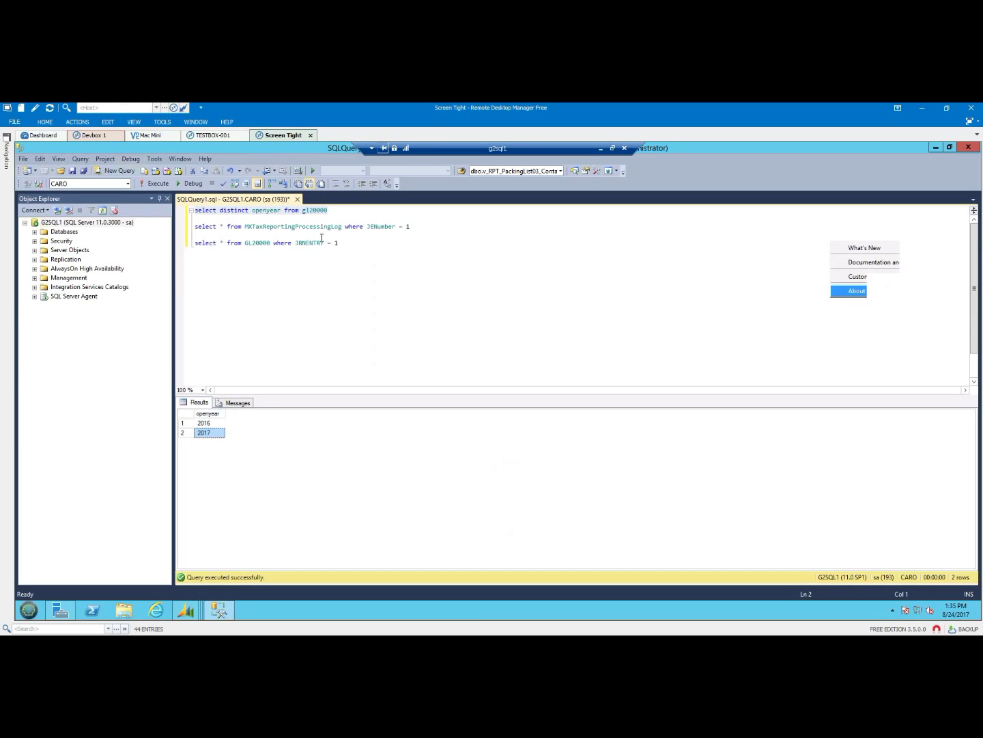
Rerun "select * from MXTaxReportingProcessingLog" without its JENumber condition to review the log rows
{"action": "left_click", "coordinate": [342, 225]}
{"action": "key", "text": "shift+Home"}
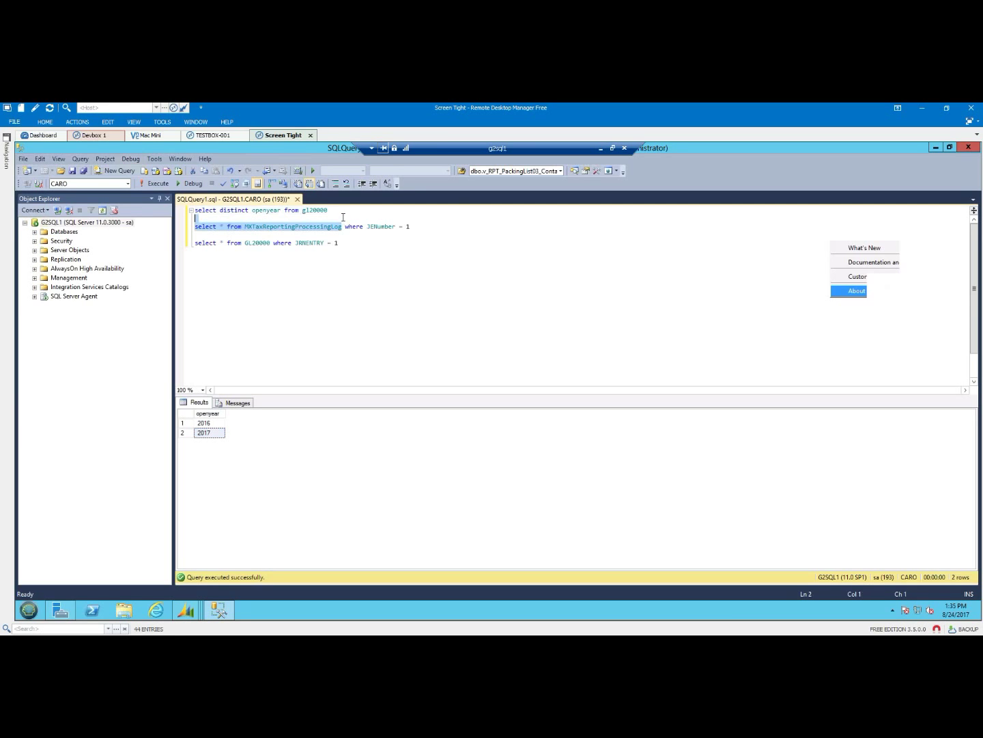
{"action": "left_click", "coordinate": [156, 182]}
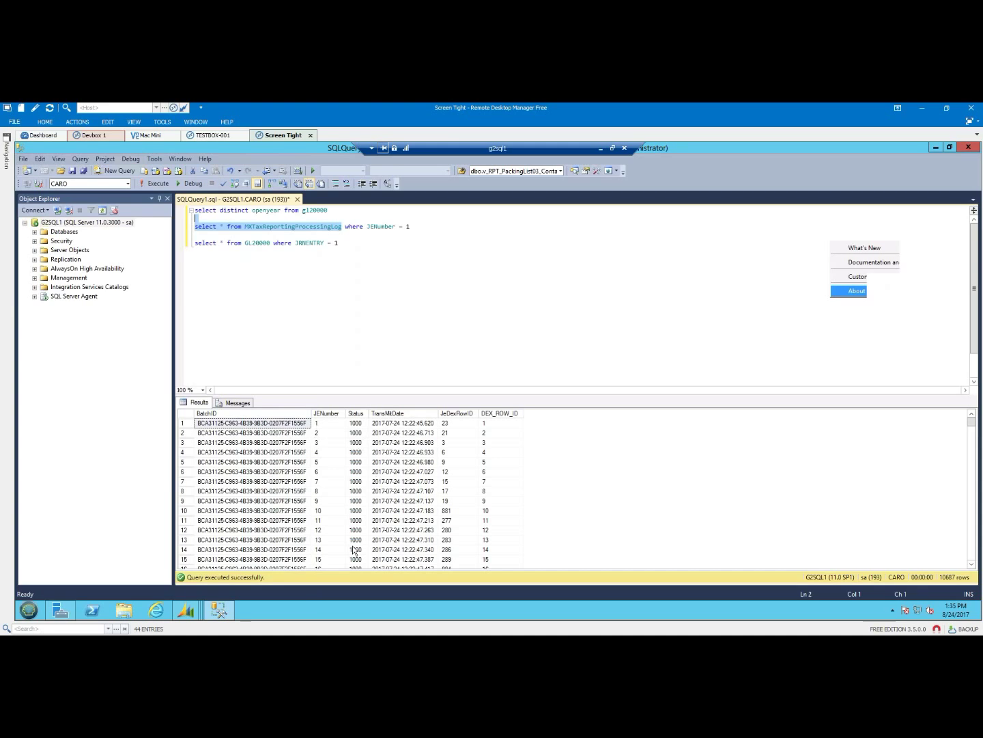
Add the statement "delete MXTaxReportingProcessingLog" at the end of the script and run only that statement
{"action": "left_click", "coordinate": [357, 246]}
{"action": "key", "text": "Return"}
{"action": "key", "text": "Return"}
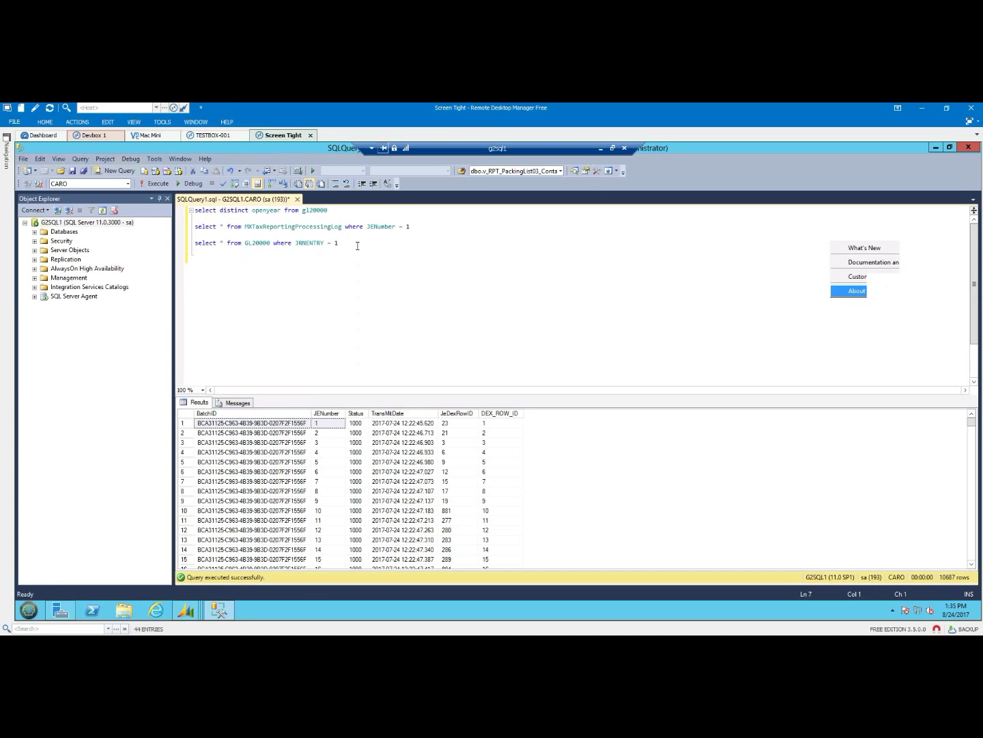
{"action": "type", "text": "delete"}
{"action": "double_click", "coordinate": [264, 226]}
{"action": "key", "text": "ctrl+c"}
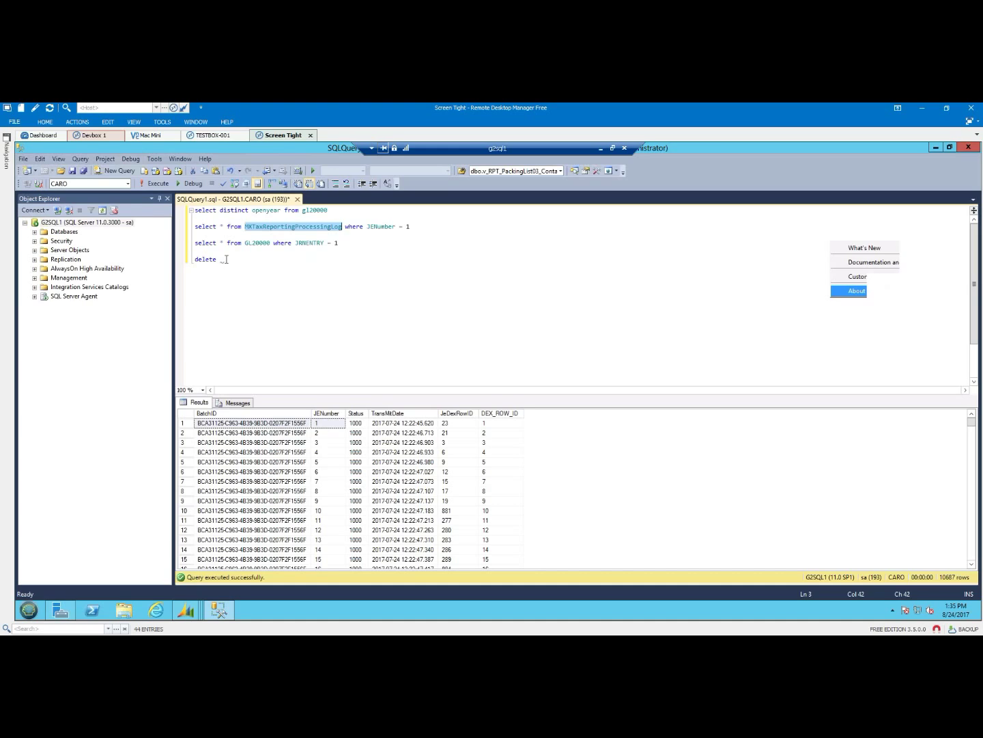
{"action": "left_click", "coordinate": [224, 260]}
{"action": "key", "text": "ctrl+v"}
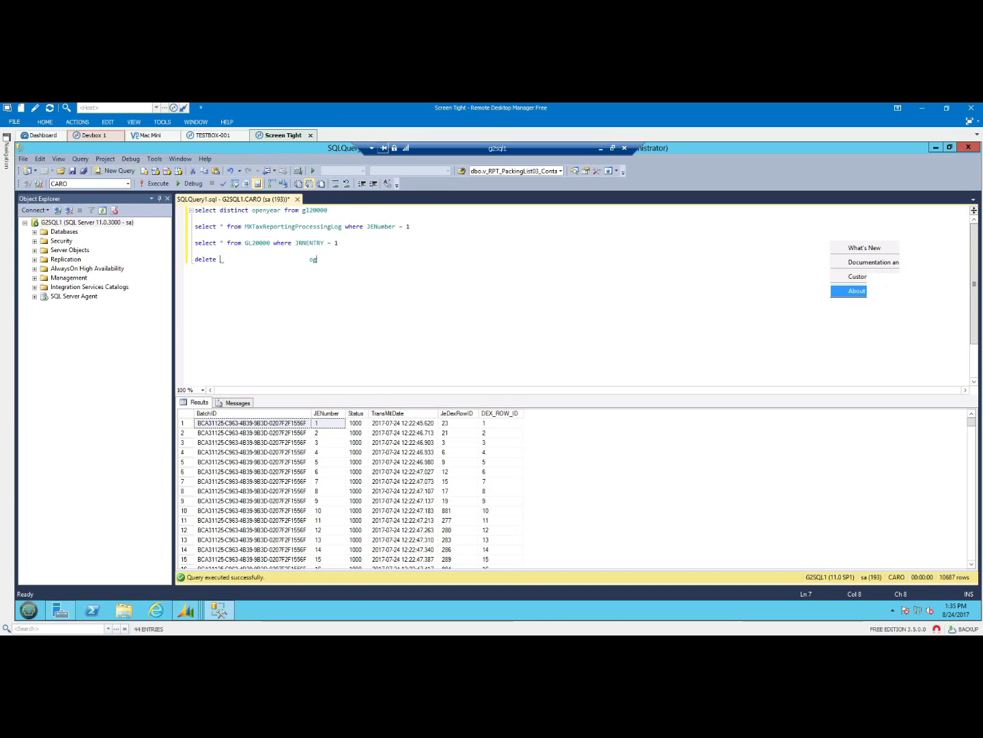
{"action": "key", "text": "shift+Home"}
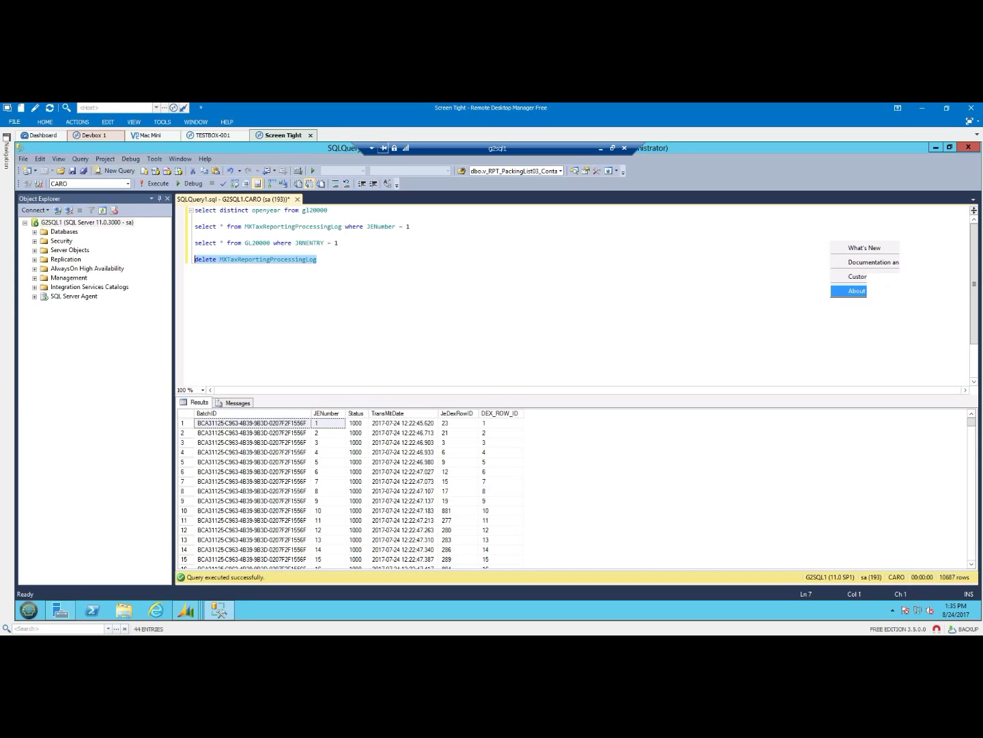
{"action": "key", "text": "F5"}
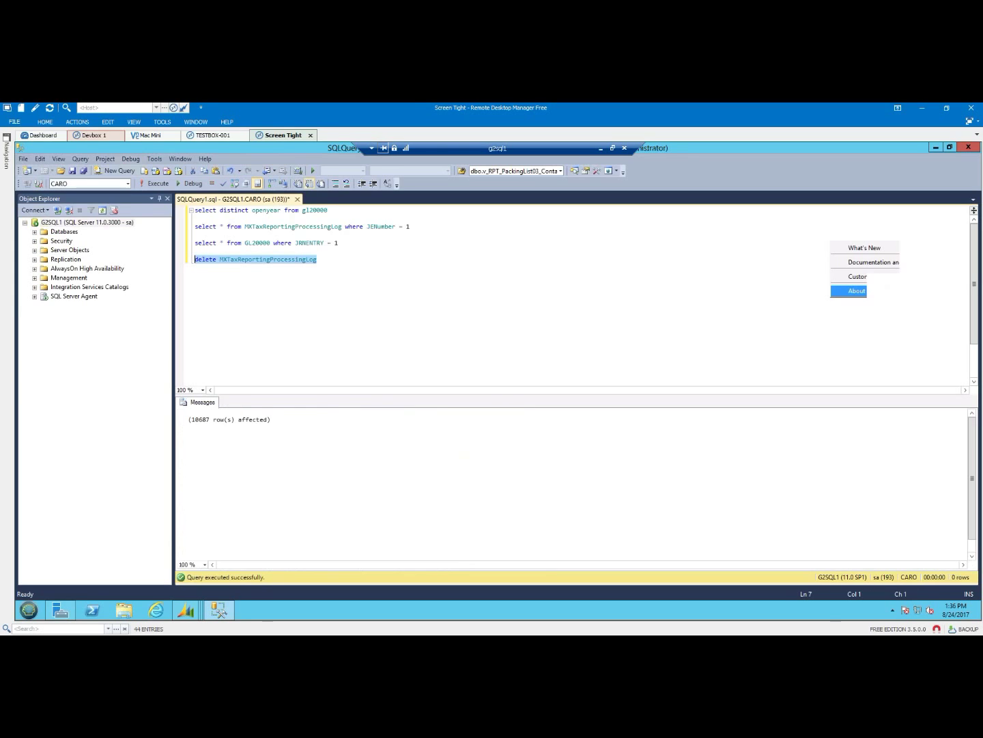
Query all rows of MXTaxReportingProcessingLog to verify the deletion, leaving out the JENumber condition
{"action": "left_click", "coordinate": [347, 260]}
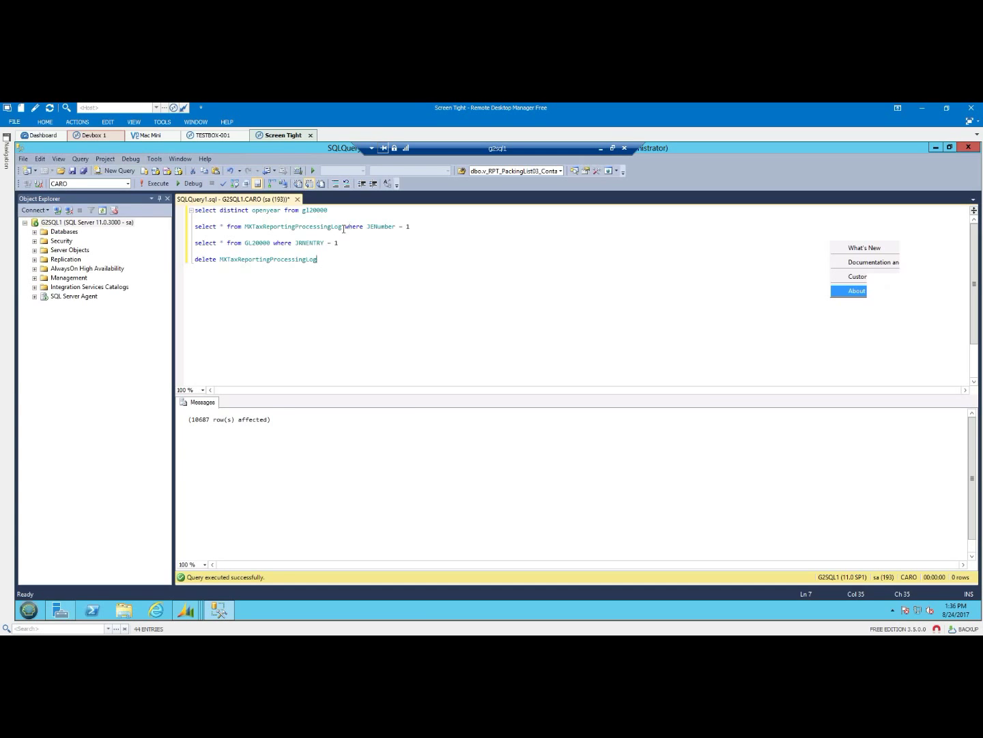
{"action": "left_click_drag", "start_coordinate": [343, 229], "coordinate": [345, 220]}
{"action": "key", "text": "F5"}
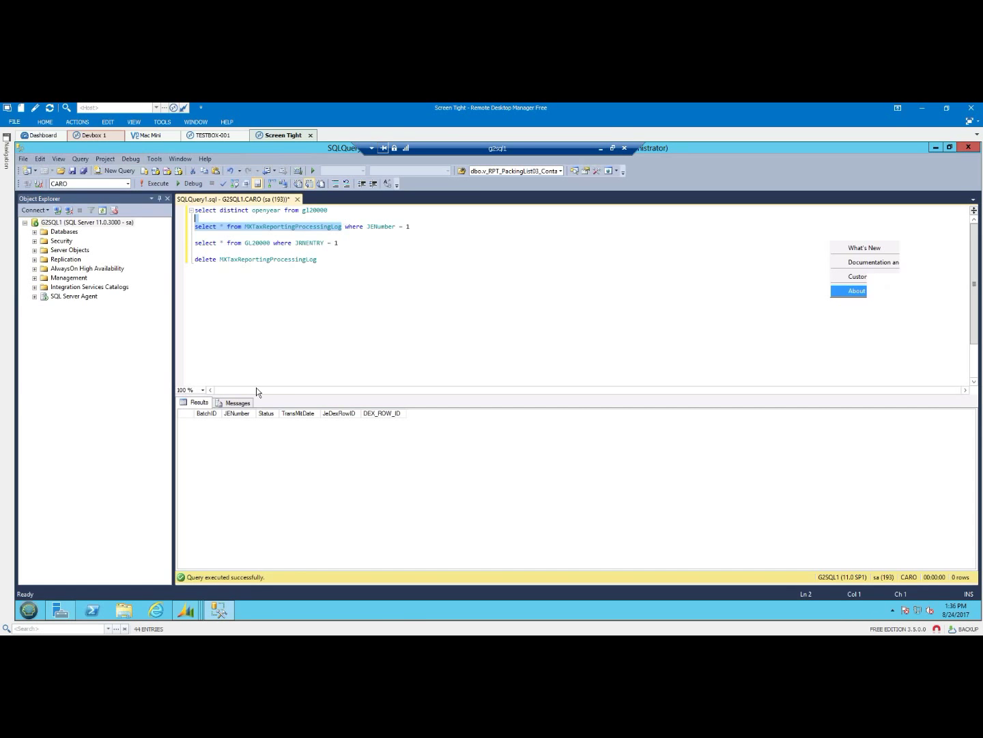
In Microsoft Dynamics GP, close and reopen the Caramont MX Tax Reporting export window, and start the export process with Xml Format unchecked
{"action": "mouse_move", "coordinate": [201, 593]}
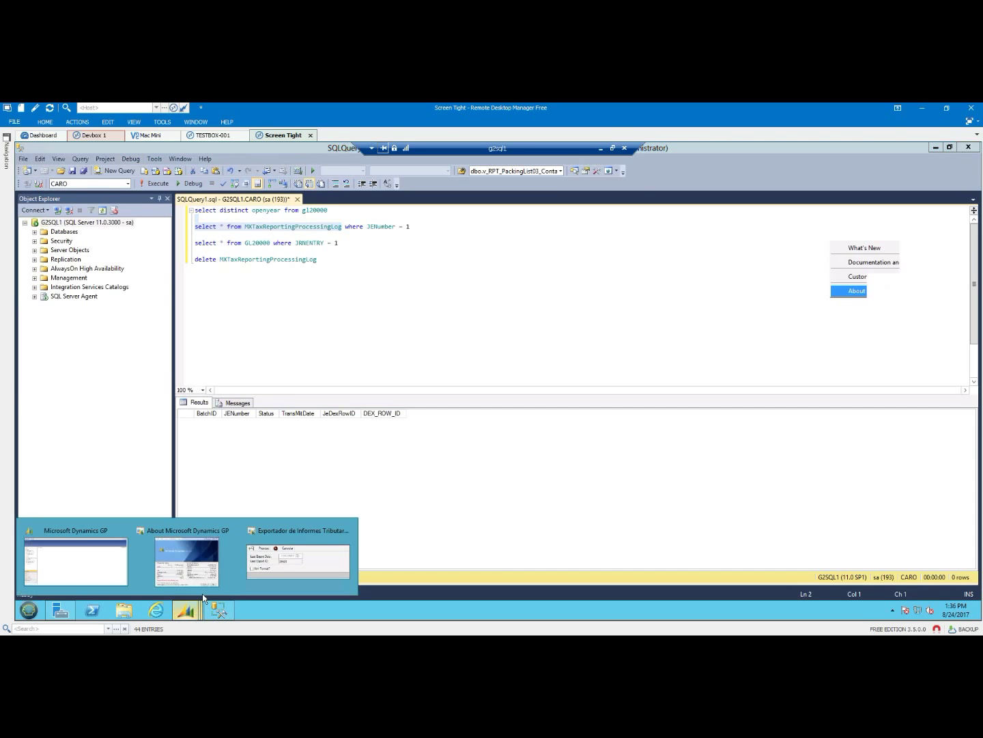
{"action": "left_click", "coordinate": [291, 532]}
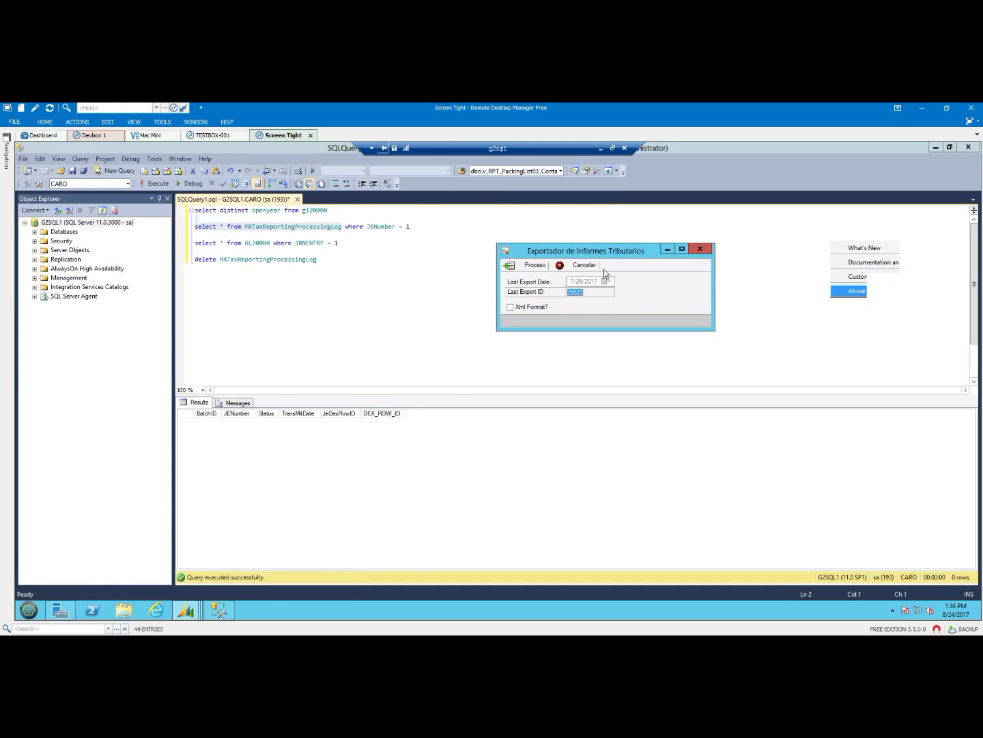
{"action": "left_click", "coordinate": [700, 249]}
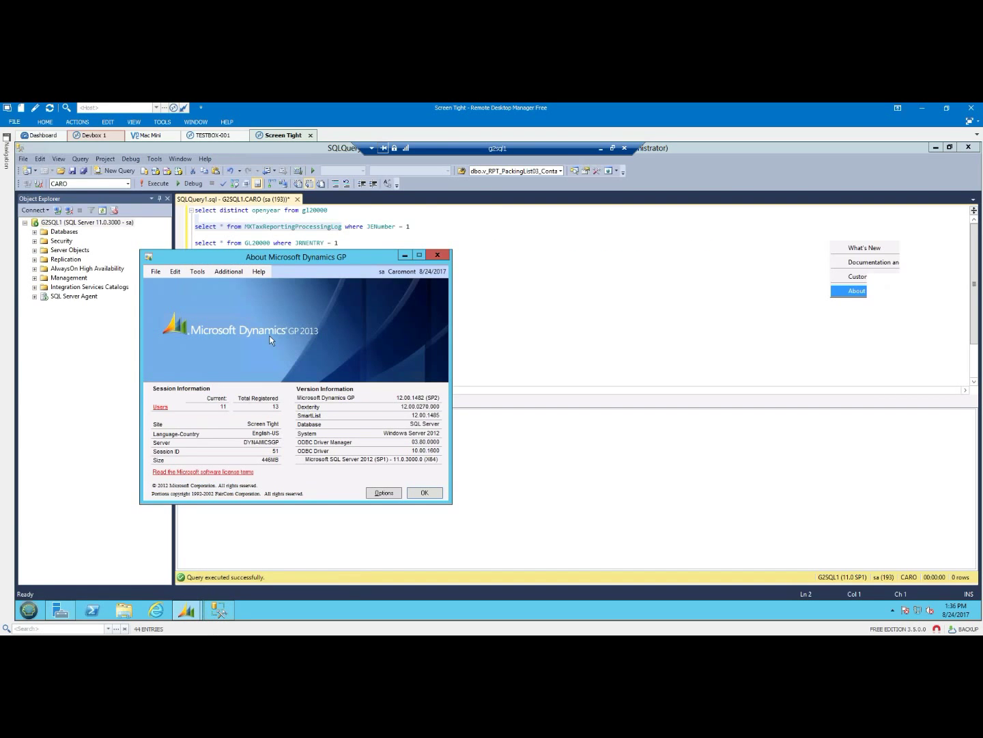
{"action": "left_click", "coordinate": [229, 271]}
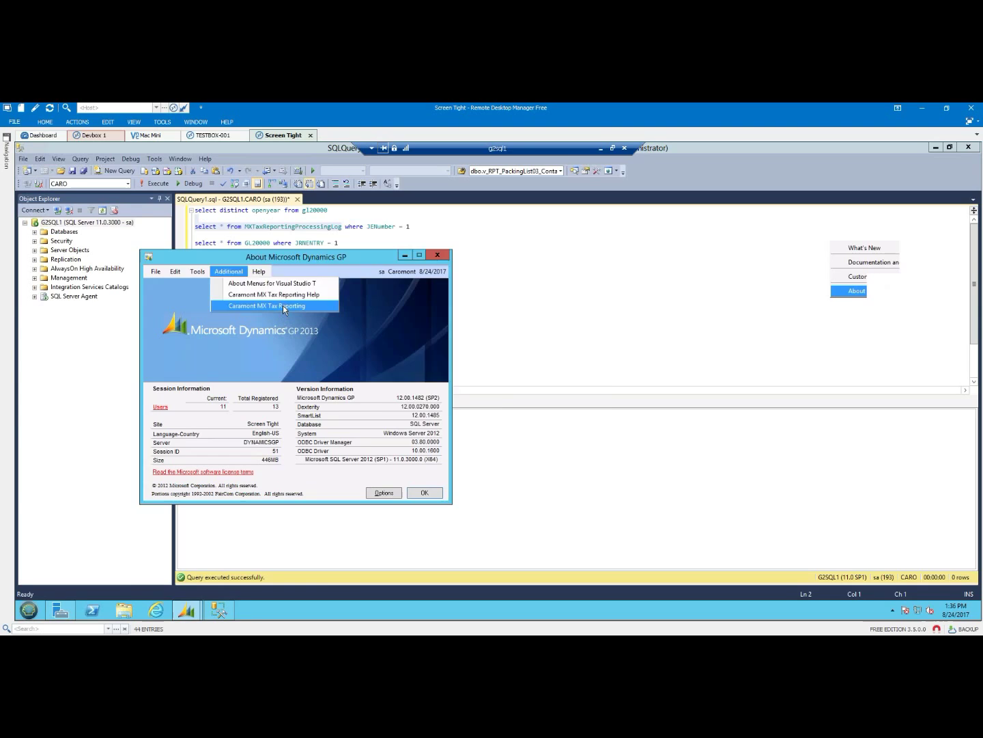
{"action": "left_click", "coordinate": [283, 306]}
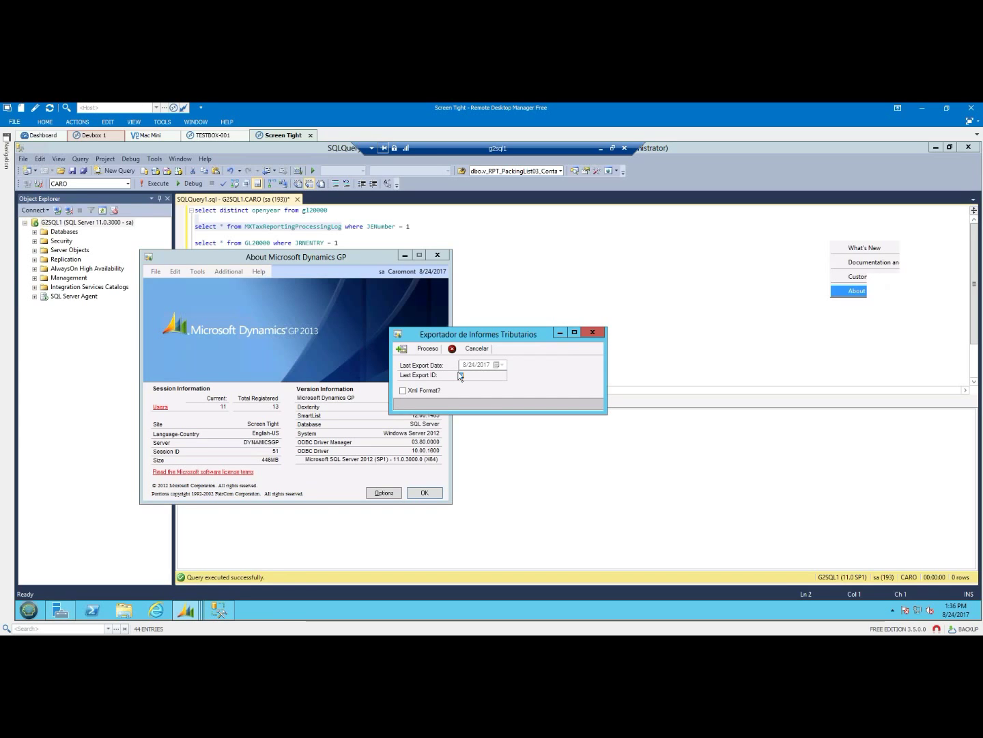
{"action": "left_click", "coordinate": [430, 349]}
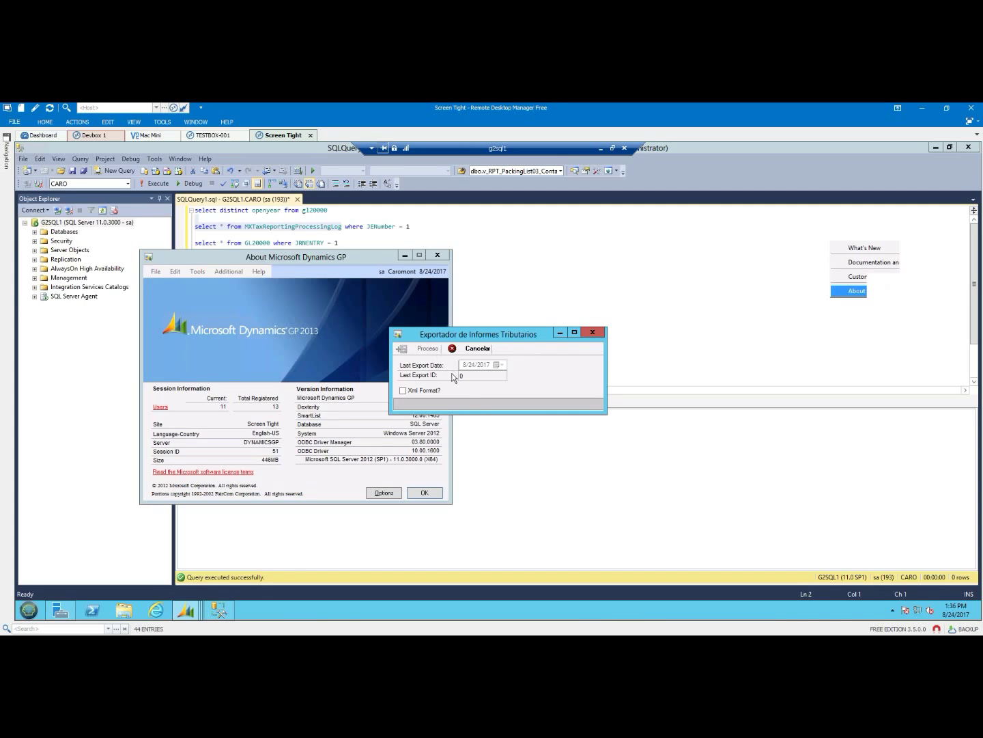
{"action": "left_click_drag", "start_coordinate": [501, 340], "coordinate": [547, 237]}
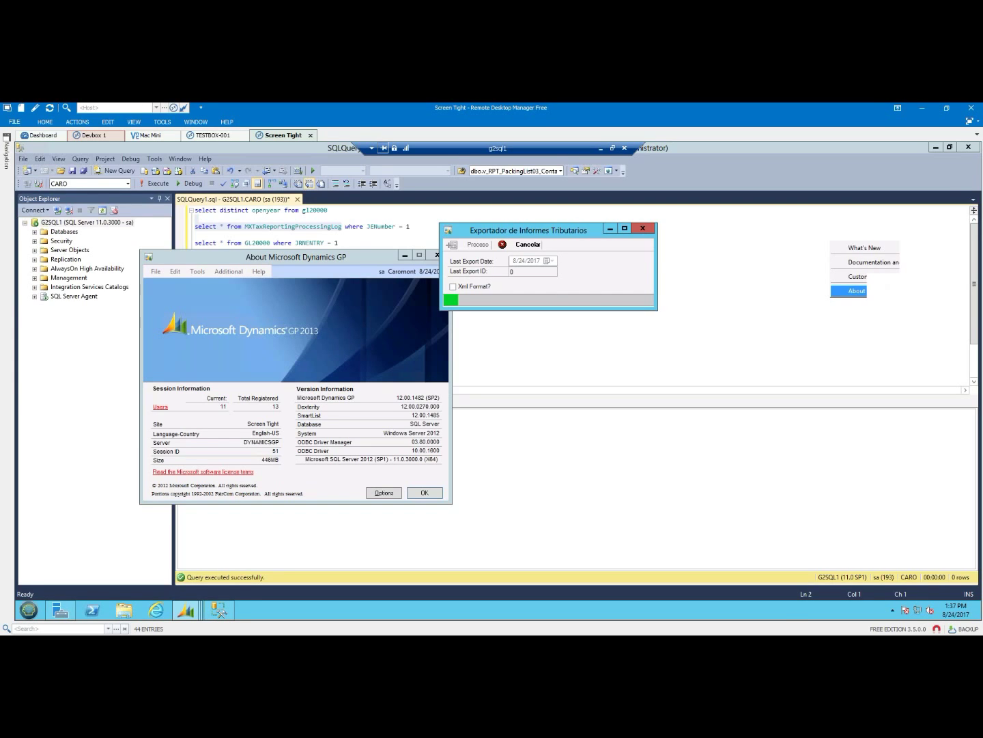
Back in the SQL script, add "with (nolock)" to the MXTaxReportingProcessingLog query and run it without the where clause
{"action": "left_click", "coordinate": [443, 187]}
{"action": "left_click", "coordinate": [342, 226]}
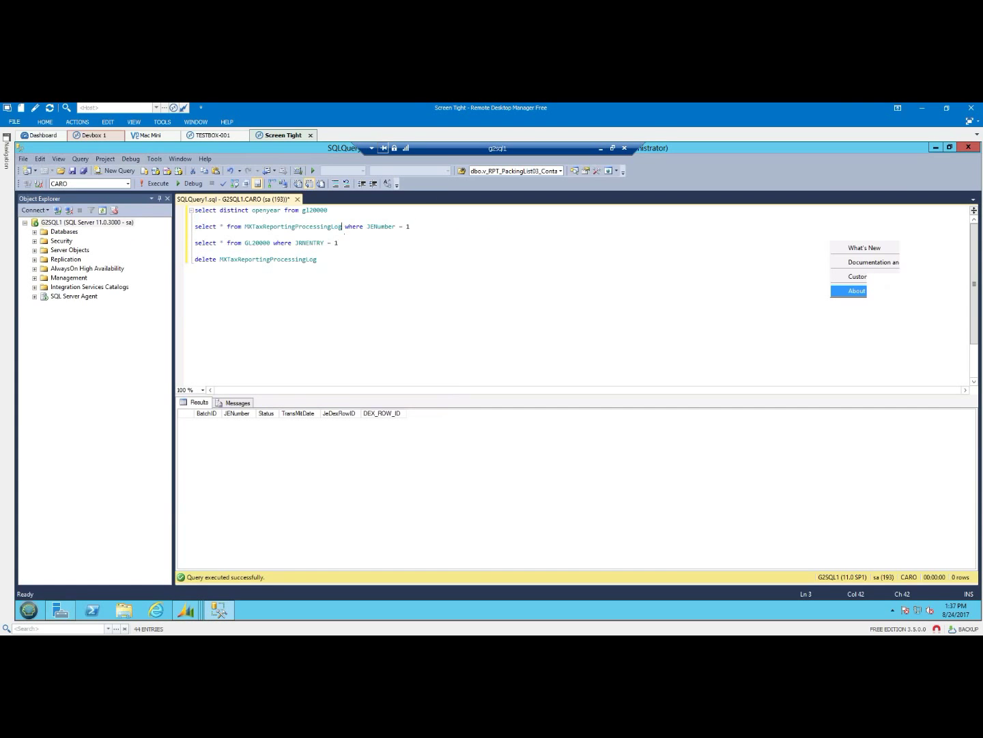
{"action": "type", "text": "with (nolock) w"}
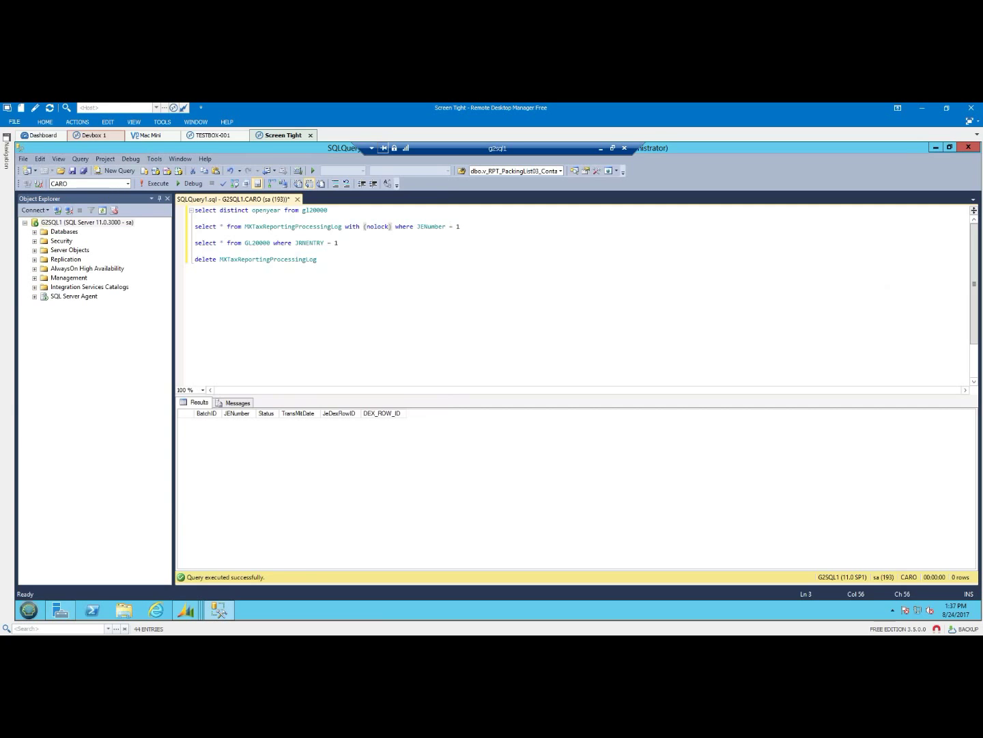
{"action": "key", "text": "shift+Home"}
{"action": "key", "text": "F5"}
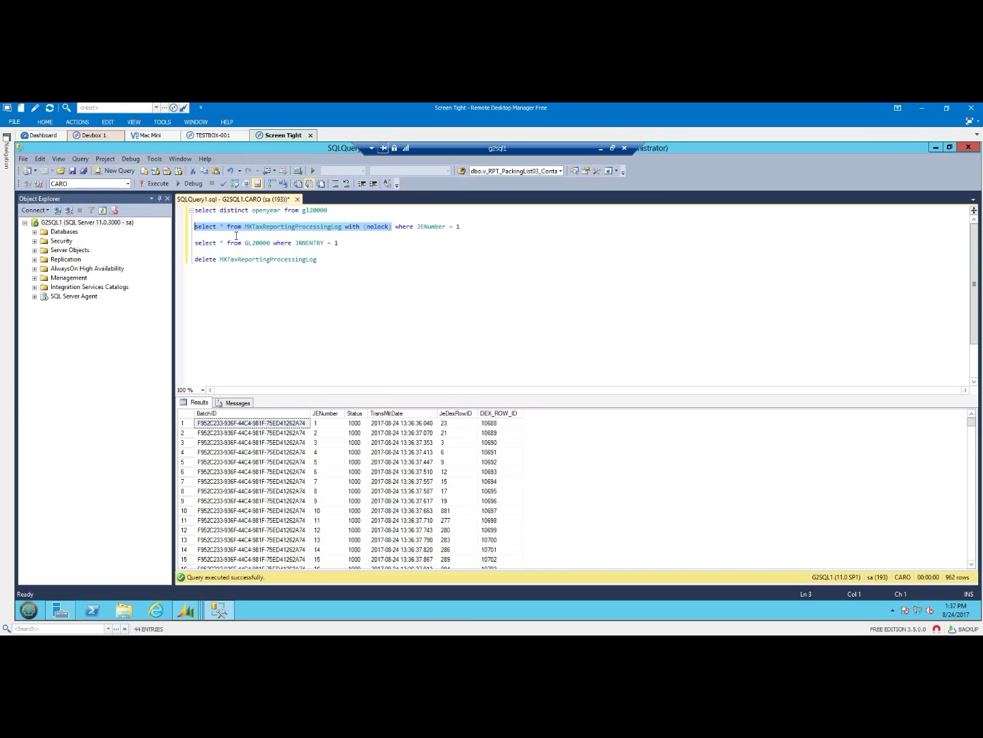
Change the log query to select count(*), and run its "select count(*) from MXTaxReportingProcessingLog" part twice to track the export's progress
{"action": "left_click", "coordinate": [224, 228]}
{"action": "type", "text": "count(*)"}
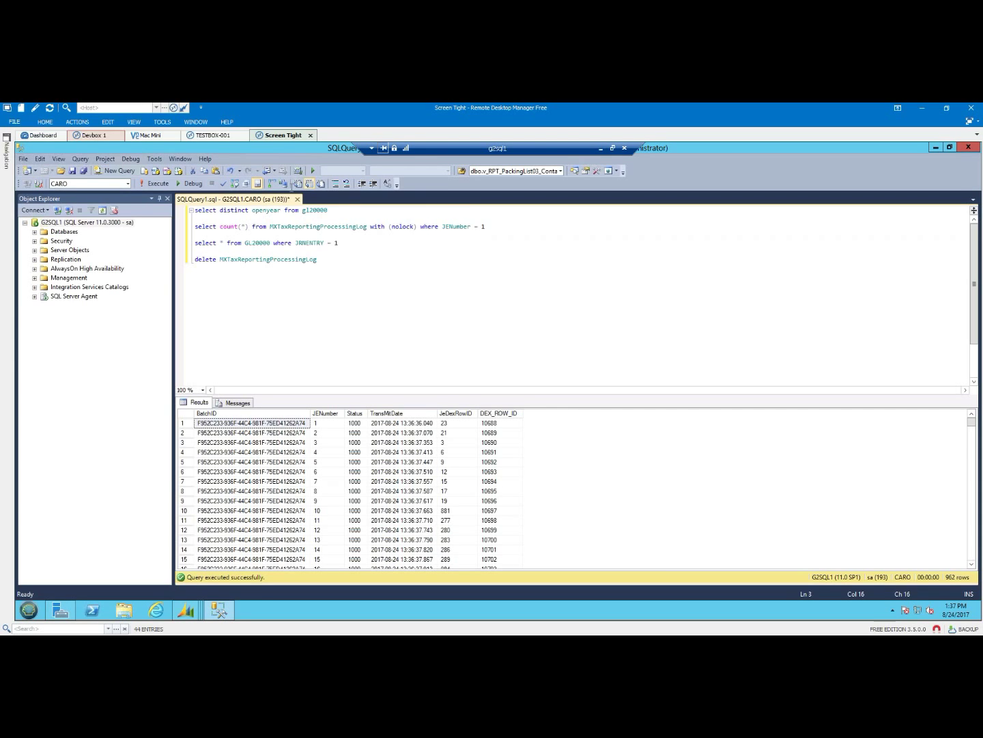
{"action": "left_click", "coordinate": [366, 226]}
{"action": "key", "text": "shift+Up"}
{"action": "key", "text": "F5"}
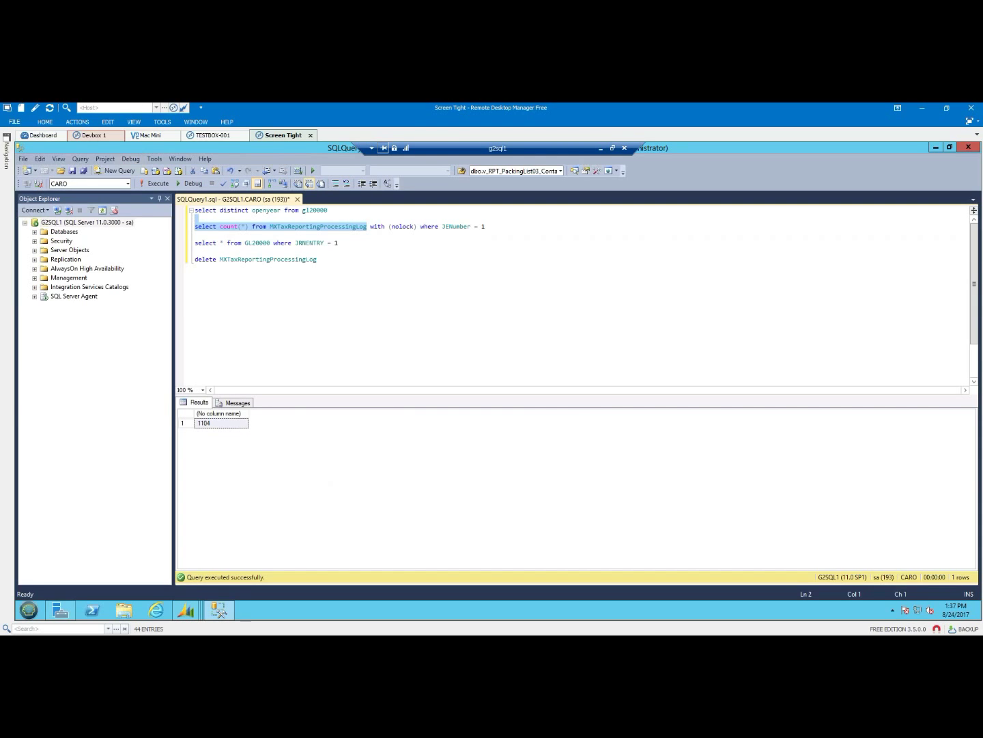
{"action": "key", "text": "F5"}
{"action": "mouse_move", "coordinate": [185, 610]}
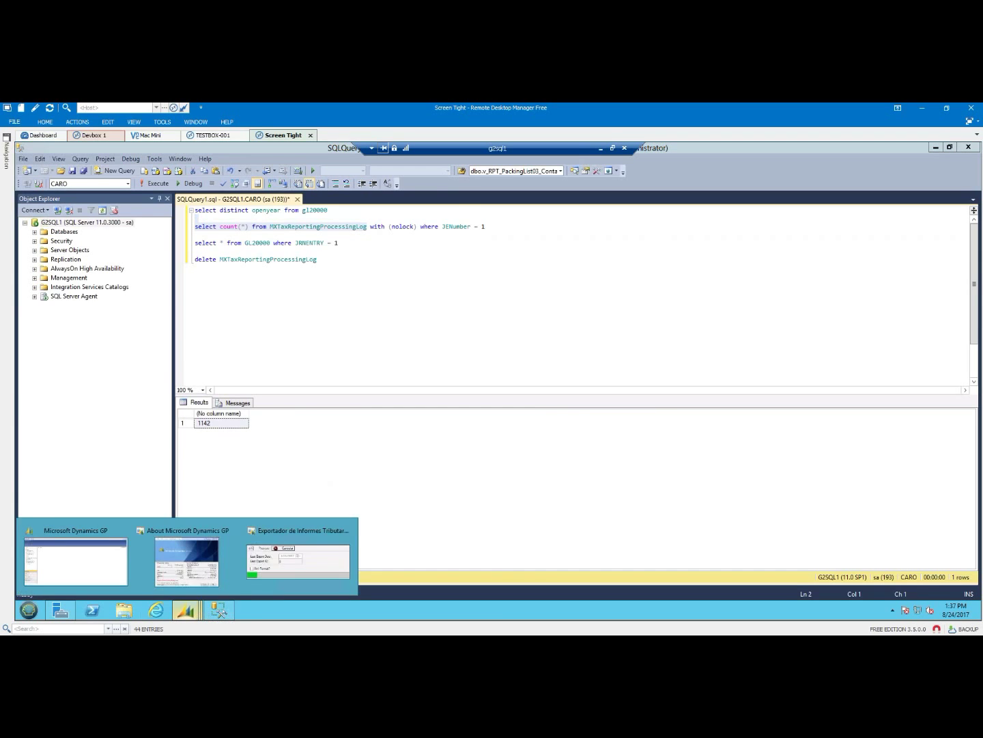
Check the export window in Microsoft Dynamics GP, and locate TaxReportingOutput (3).json in the GP2013 Data folder in File Explorer
{"action": "left_click", "coordinate": [283, 532]}
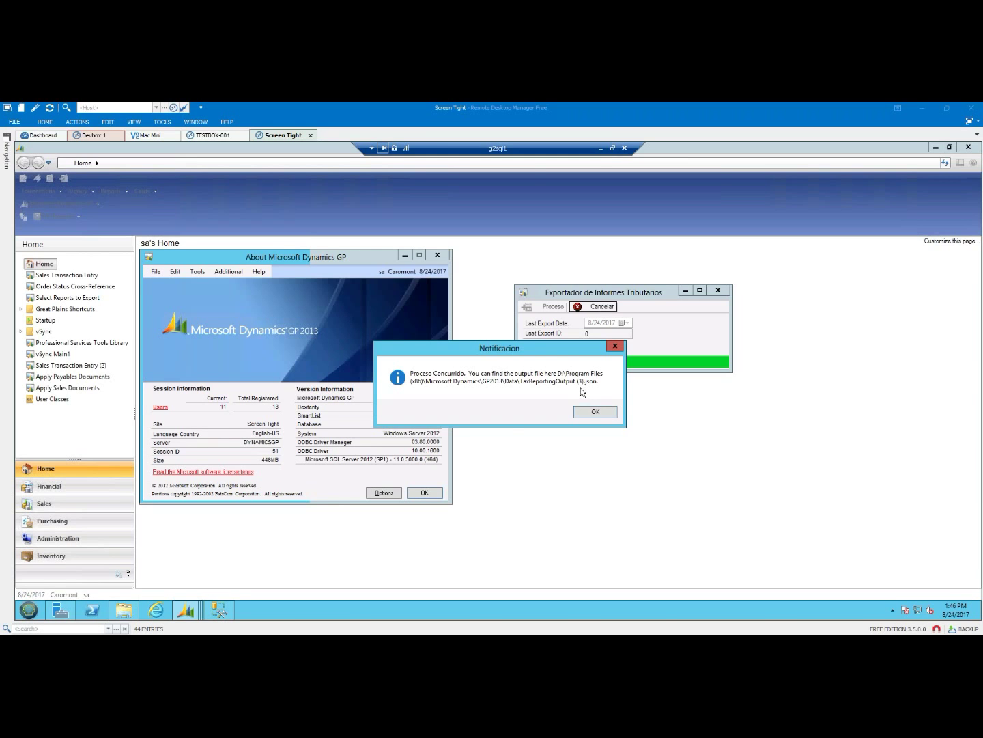
{"action": "left_click", "coordinate": [133, 610]}
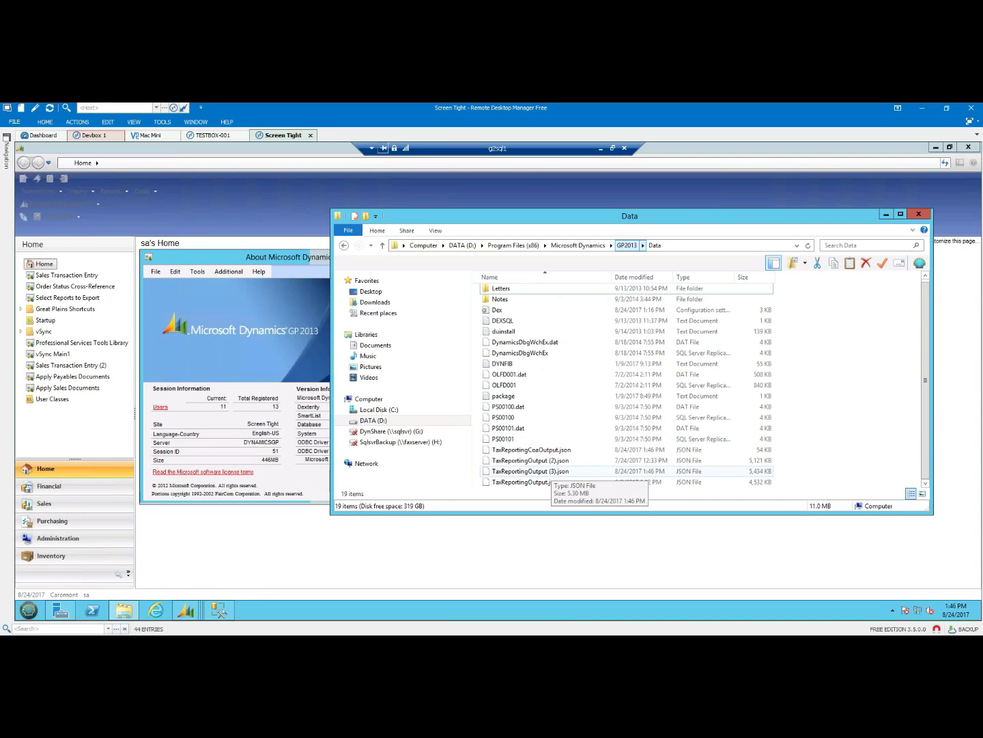
{"action": "left_click", "coordinate": [553, 471]}
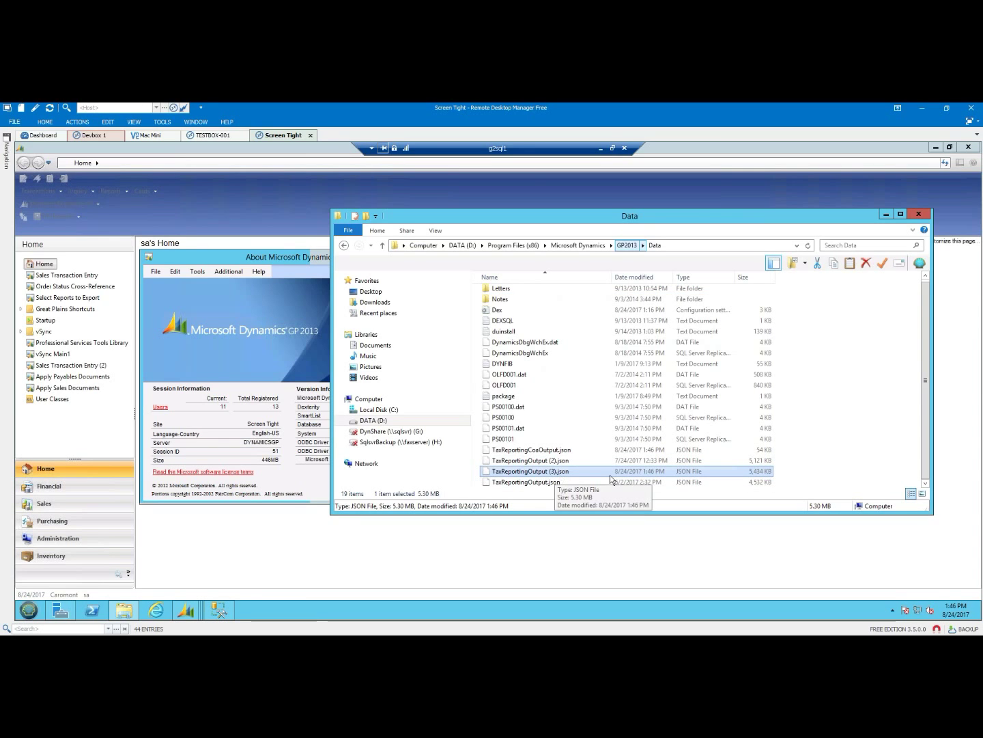
Open TaxReportingCoaOutput.json from the Data folder with Notepad, look through its account entries, and close it
{"action": "left_click", "coordinate": [568, 453]}
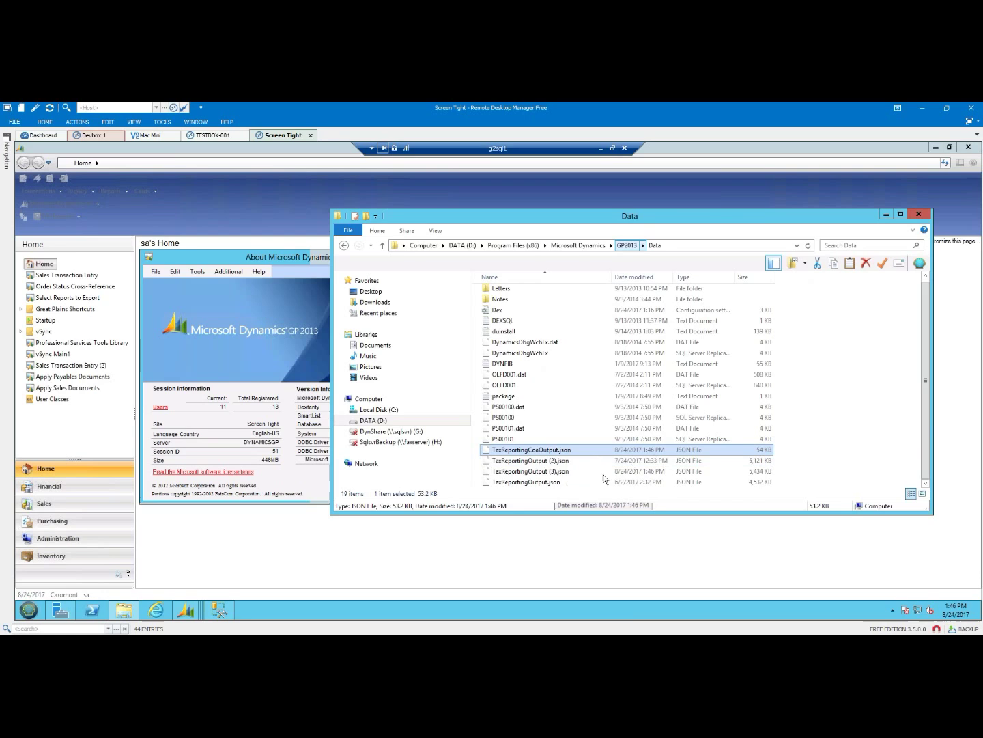
{"action": "right_click", "coordinate": [564, 449]}
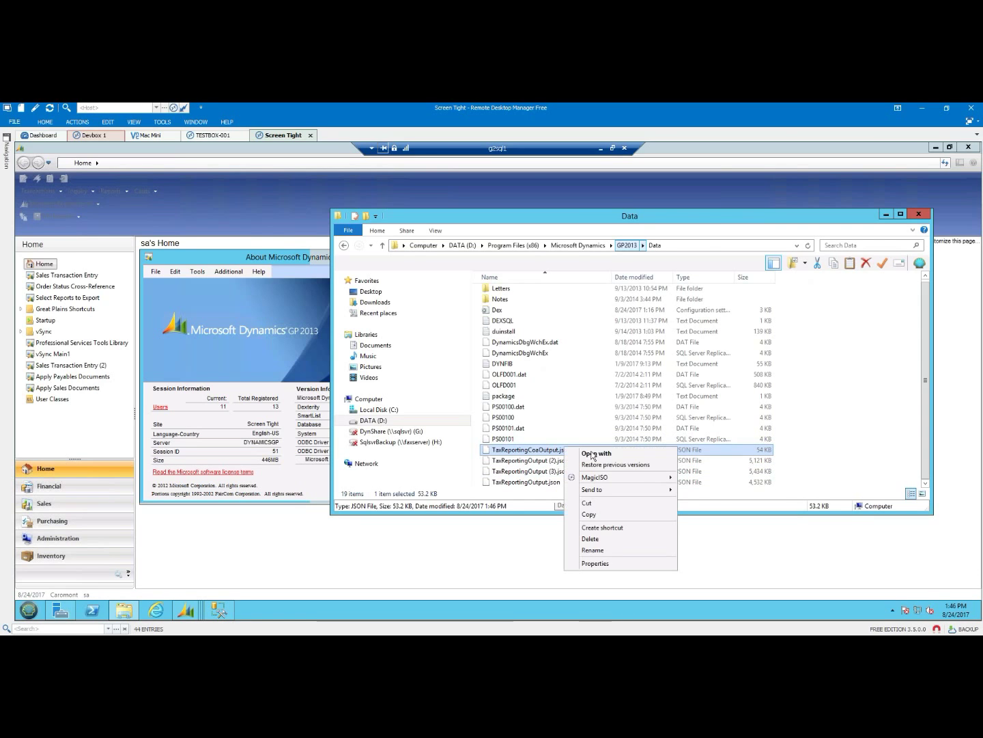
{"action": "left_click", "coordinate": [609, 454]}
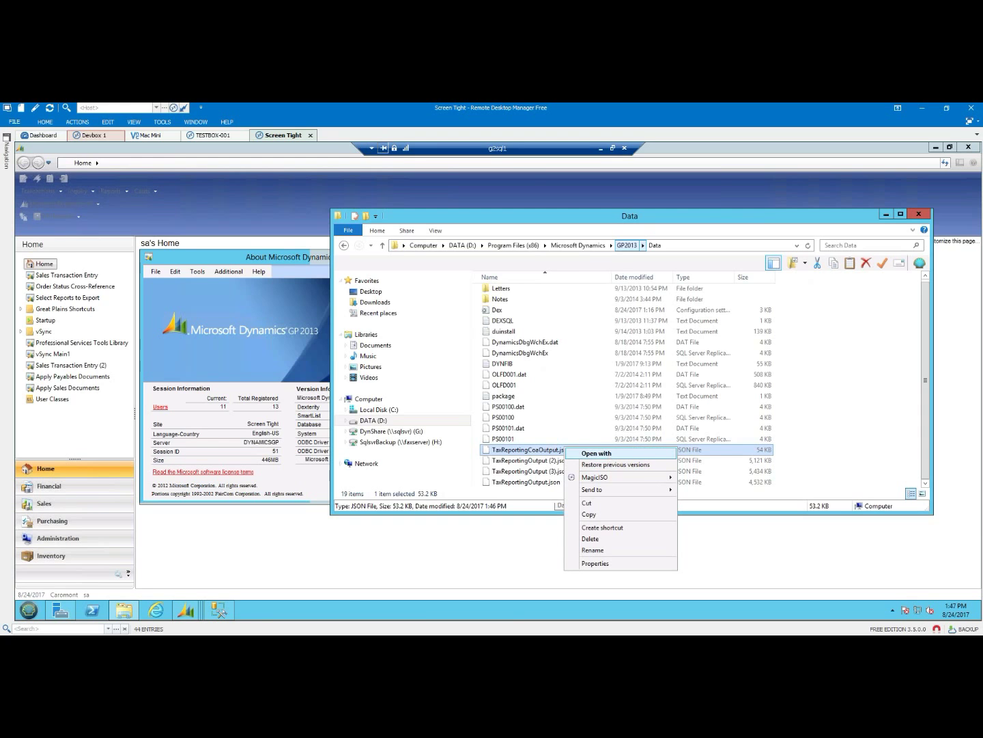
{"action": "left_click", "coordinate": [433, 313]}
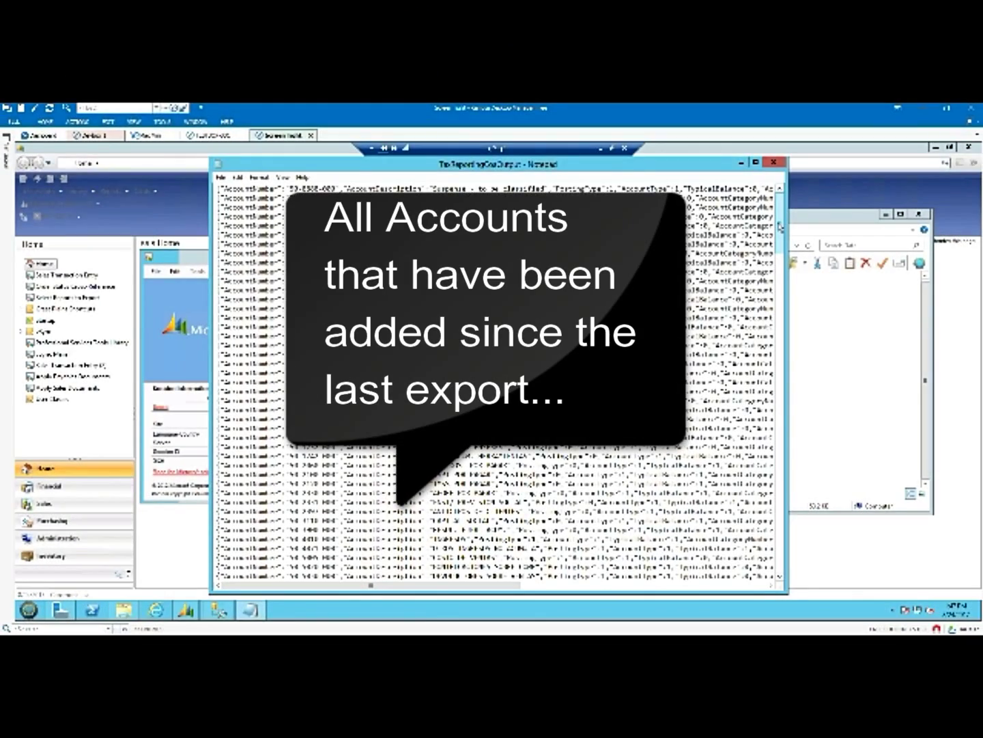
{"action": "left_click_drag", "start_coordinate": [818, 208], "coordinate": [767, 478]}
{"action": "left_click", "coordinate": [773, 162]}
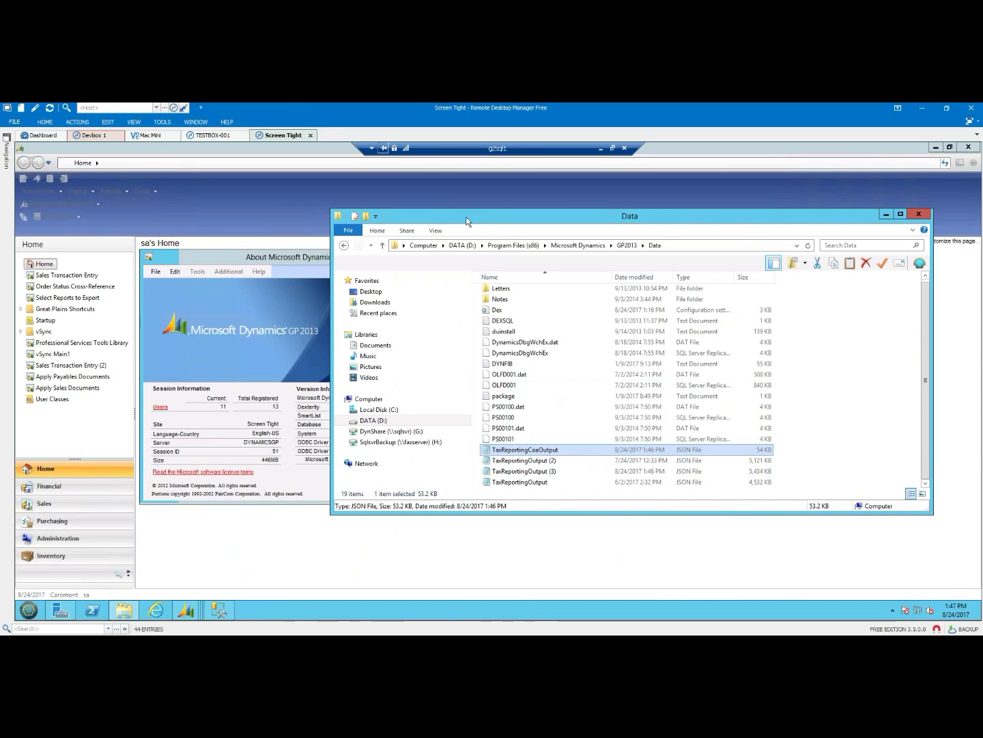
Move the Data folder window out of the way to read the output file path in the export notification
{"action": "left_click_drag", "start_coordinate": [534, 218], "coordinate": [482, 367]}
{"action": "left_click", "coordinate": [528, 350]}
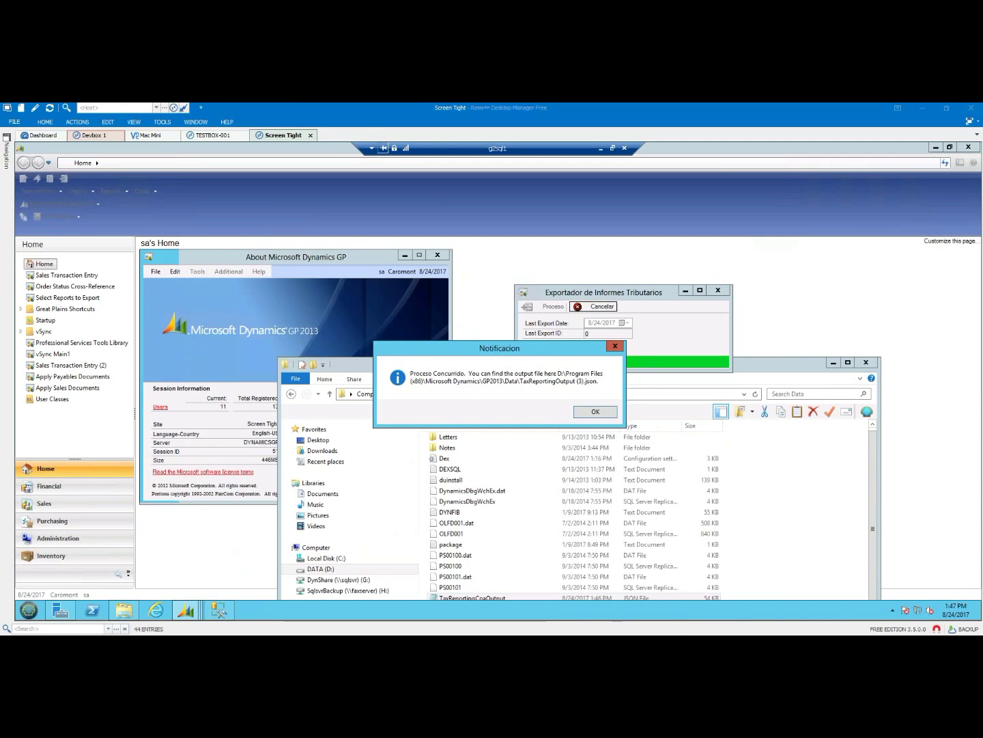
{"action": "left_click", "coordinate": [781, 243]}
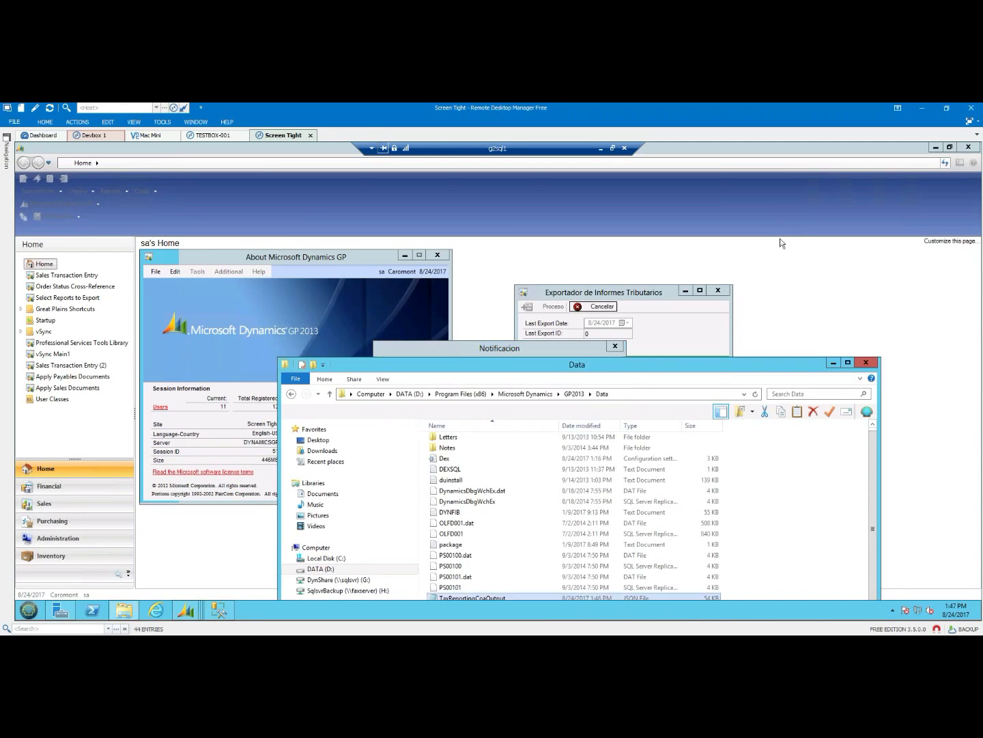
Bring the Data folder's file list back into full view and select TaxReportingOutput (3) and TaxReportingCoaOutput together
{"action": "left_click_drag", "start_coordinate": [662, 367], "coordinate": [667, 213]}
{"action": "left_click", "coordinate": [507, 466]}
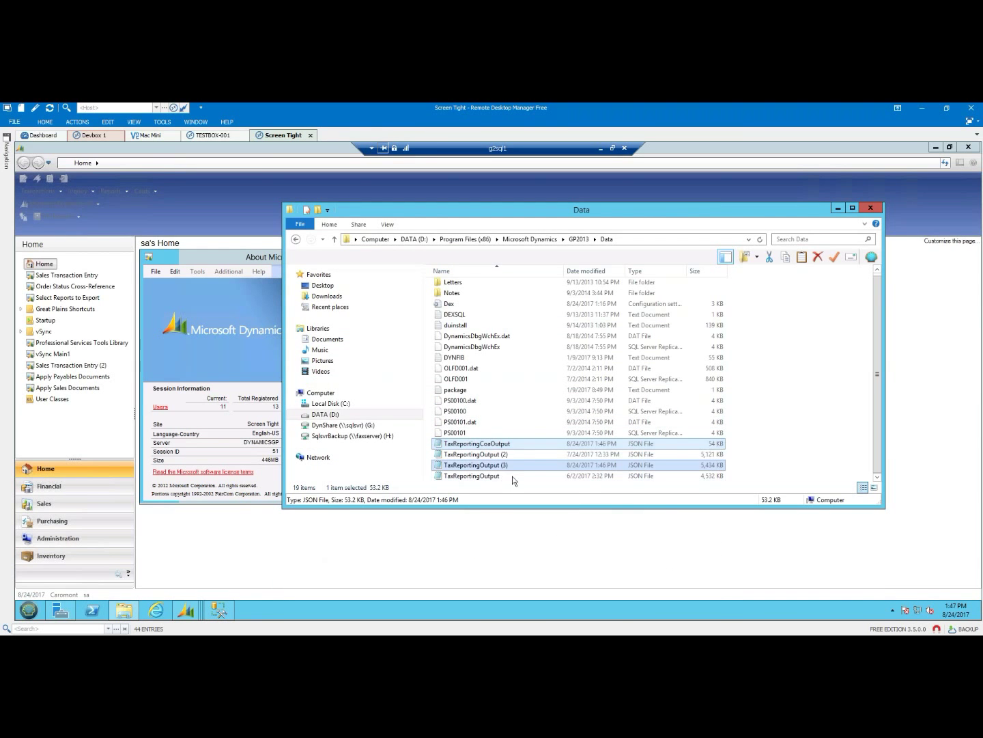
{"action": "left_click", "coordinate": [520, 446], "text": "ctrl"}
{"action": "left_click", "coordinate": [528, 446]}
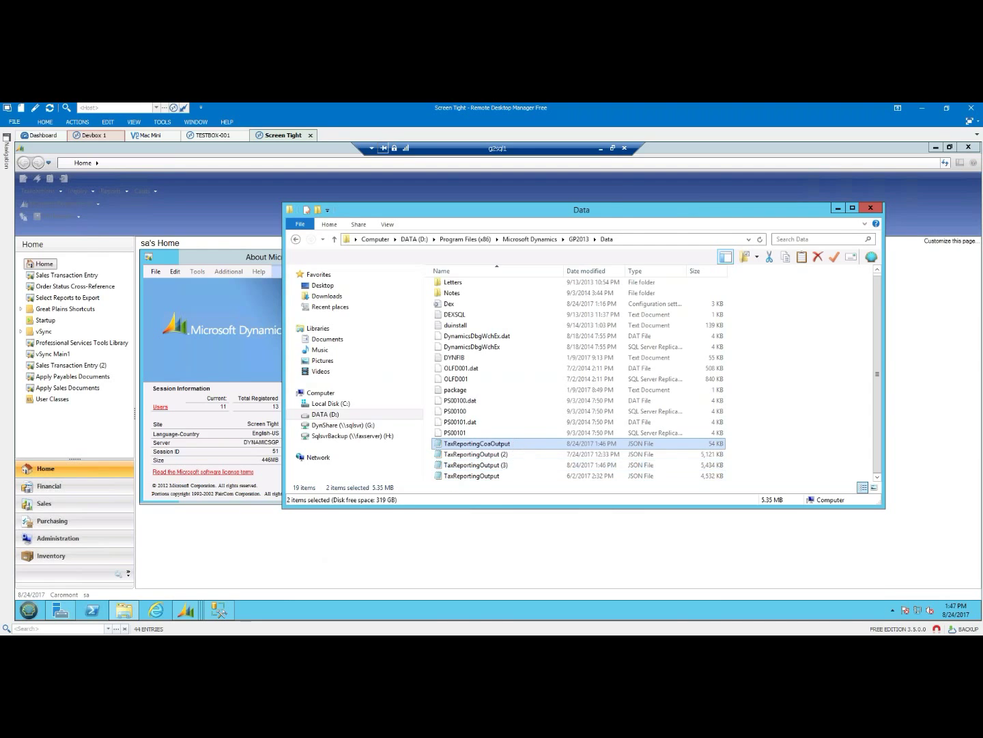
{"action": "left_click", "coordinate": [507, 467]}
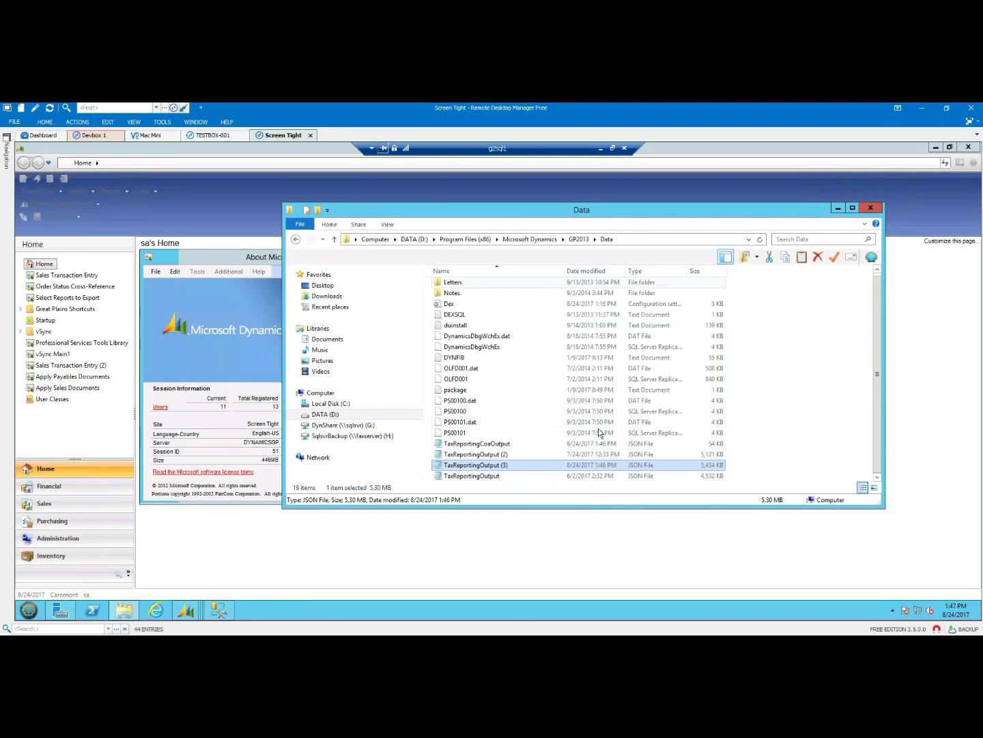
{"action": "left_click", "coordinate": [532, 444], "text": "ctrl"}
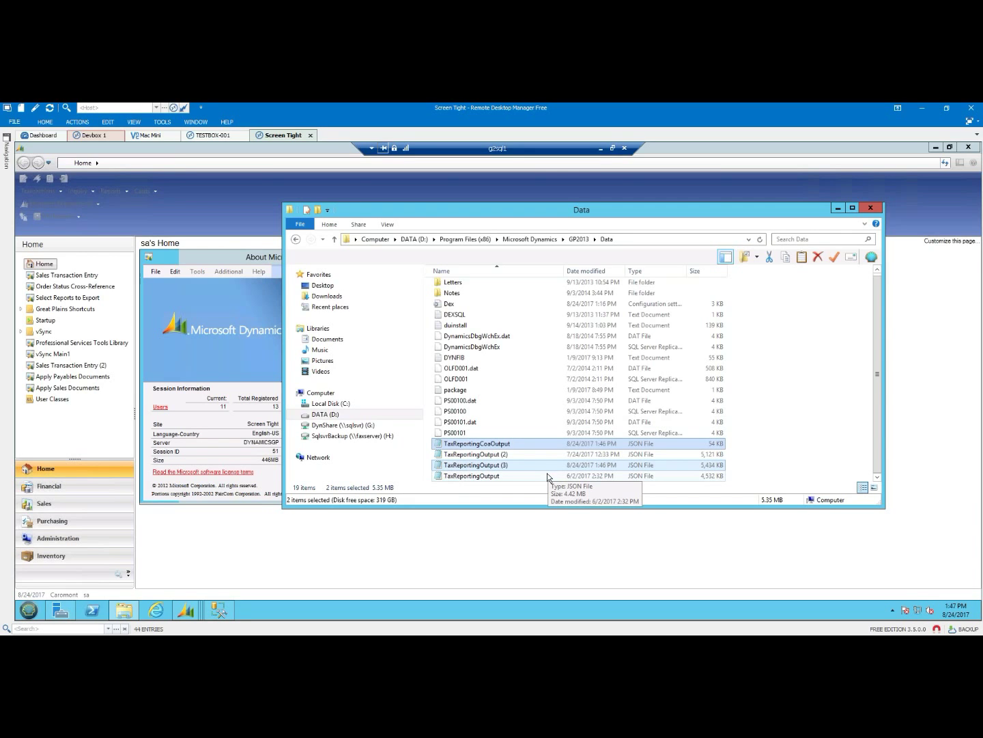
Minimize the Data folder, acknowledge the export notification, and close the Exportador de Informes Tributarios and About Microsoft Dynamics GP windows
{"action": "left_click", "coordinate": [839, 209]}
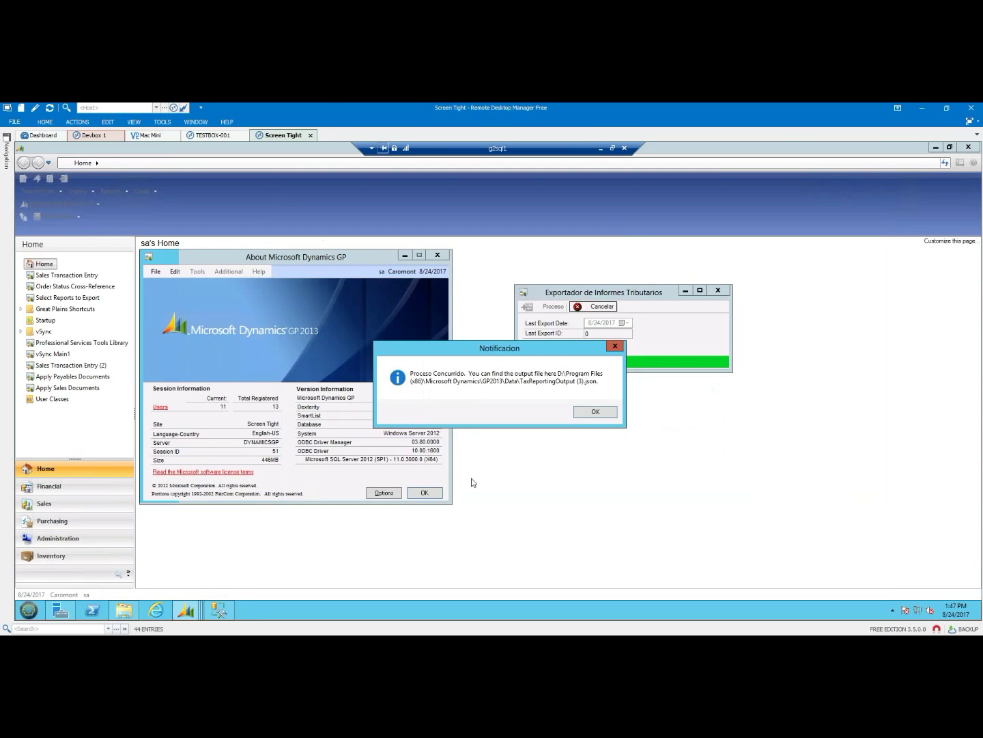
{"action": "left_click", "coordinate": [589, 414]}
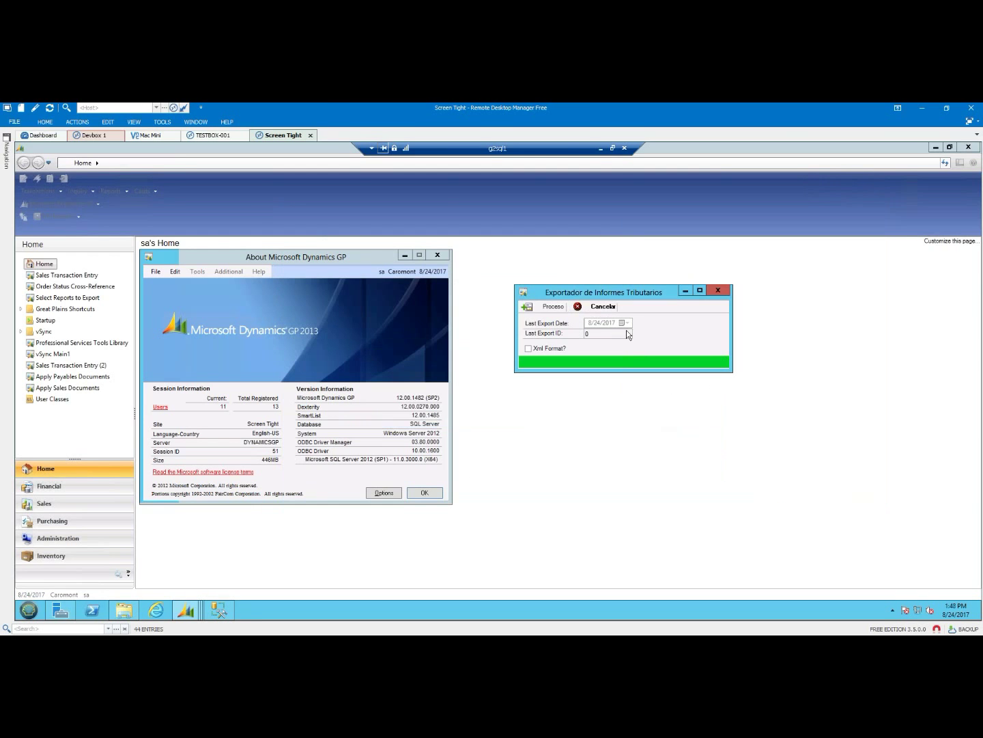
{"action": "left_click", "coordinate": [717, 290]}
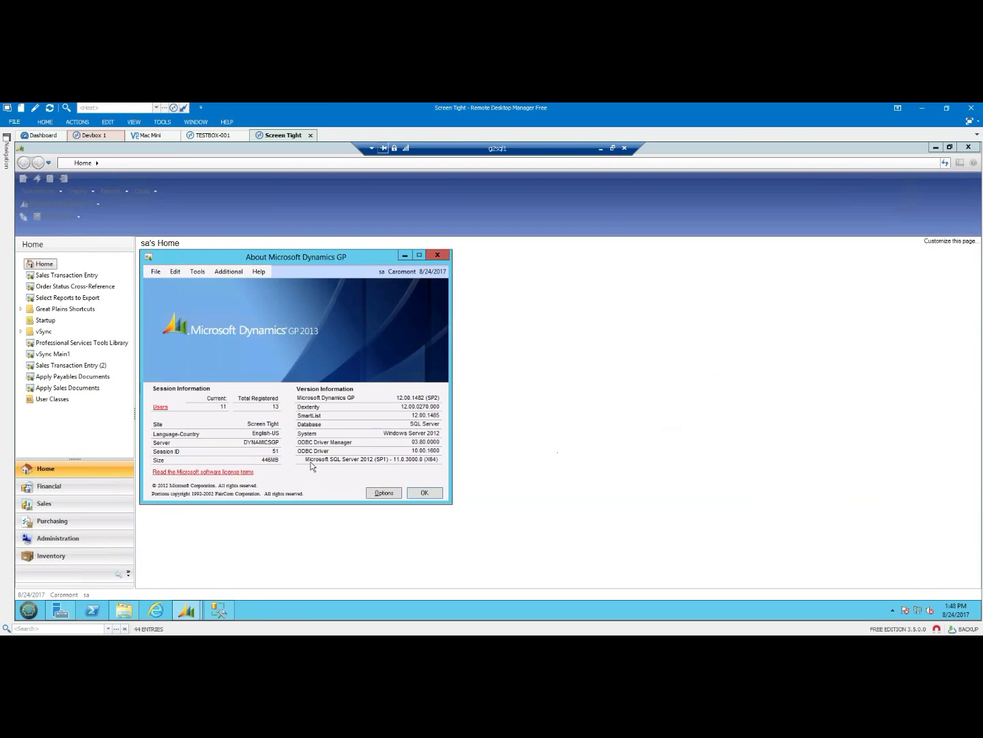
{"action": "left_click", "coordinate": [437, 256]}
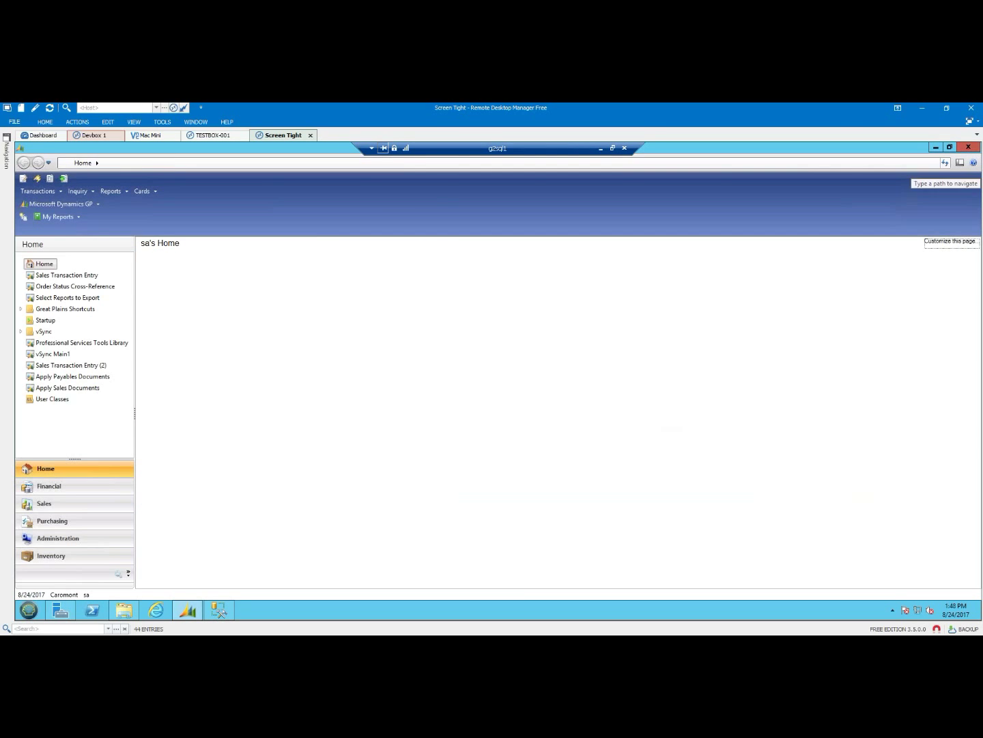